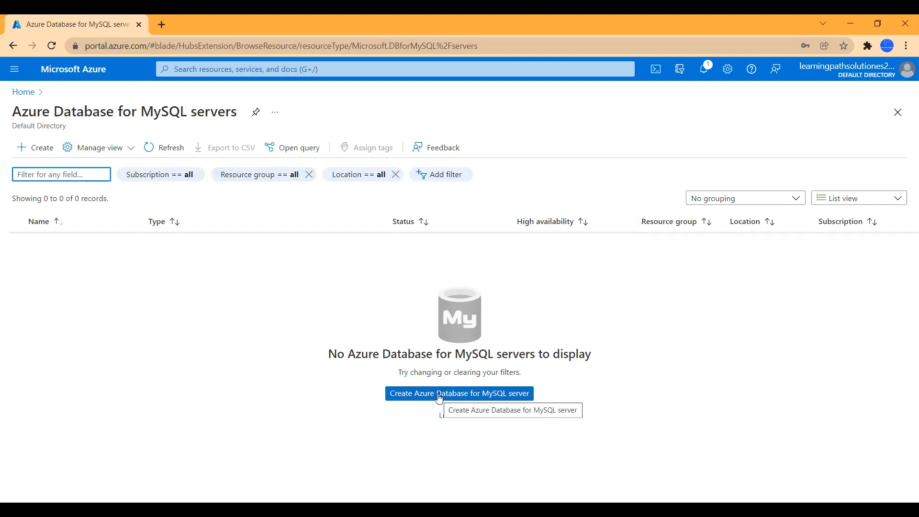
Step: Start a new Azure Database for MySQL server using the Single server deployment option
click(439, 397)
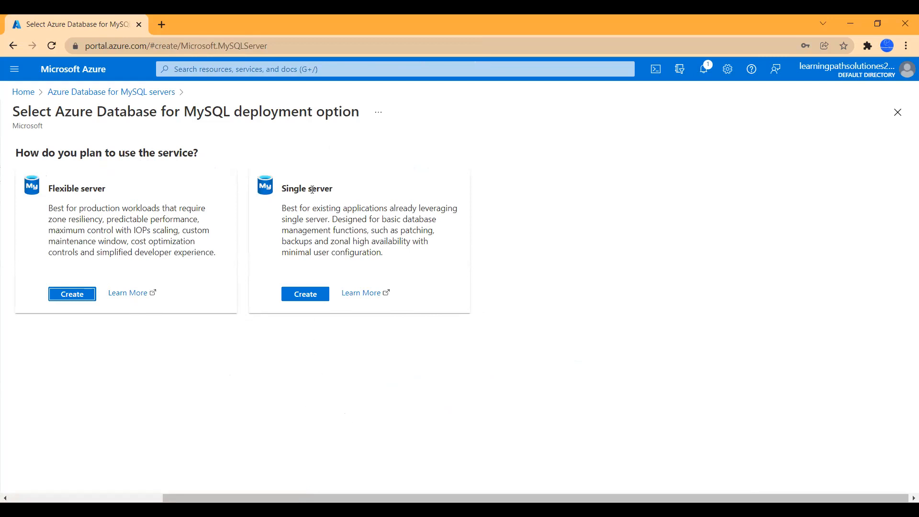
click(304, 297)
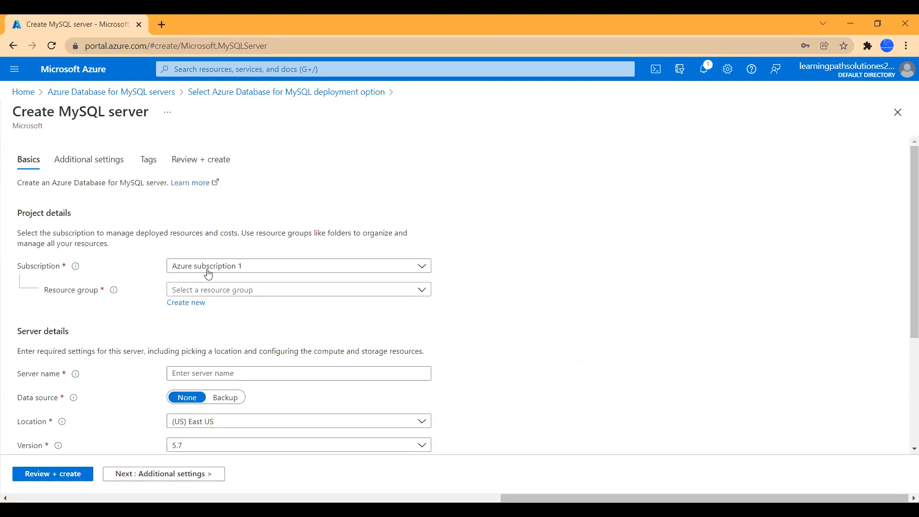
Step: Create a new resource group named rg-mysql-01 for the server
scroll(530, 306, down, 3)
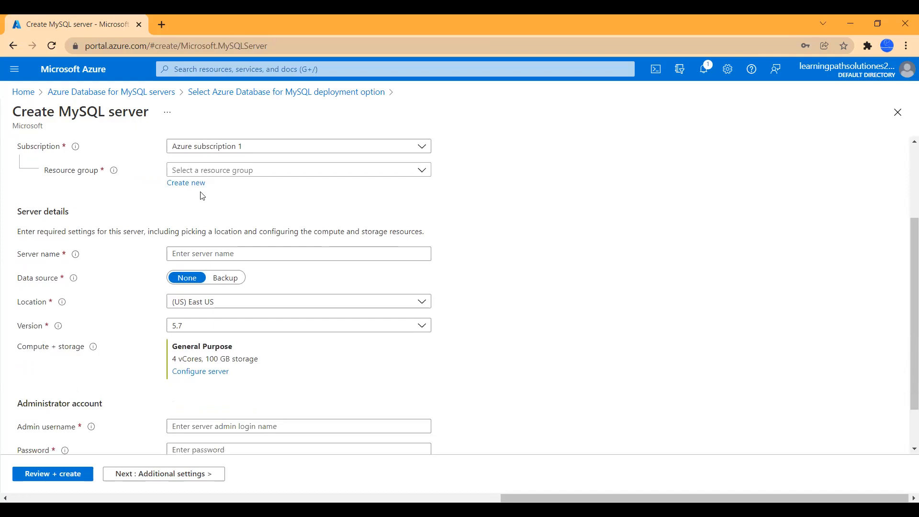
click(184, 183)
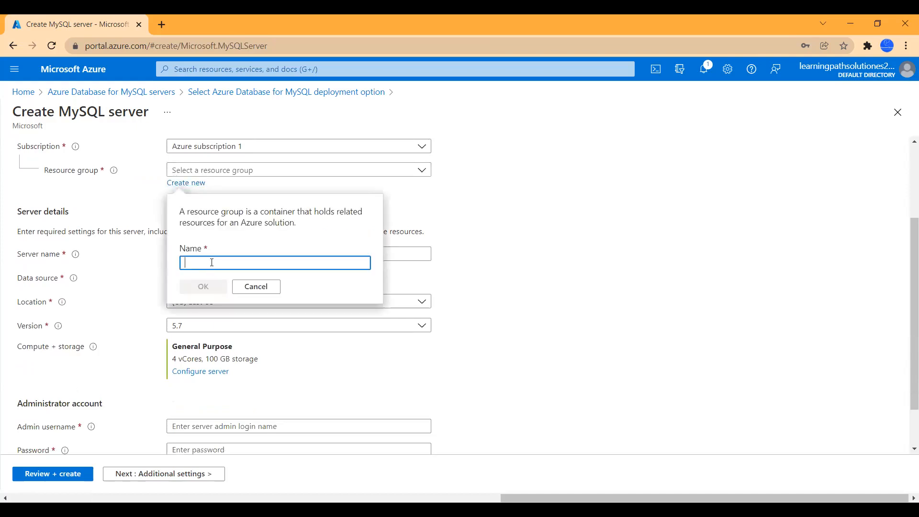
text(rg-mysql-01)
click(205, 288)
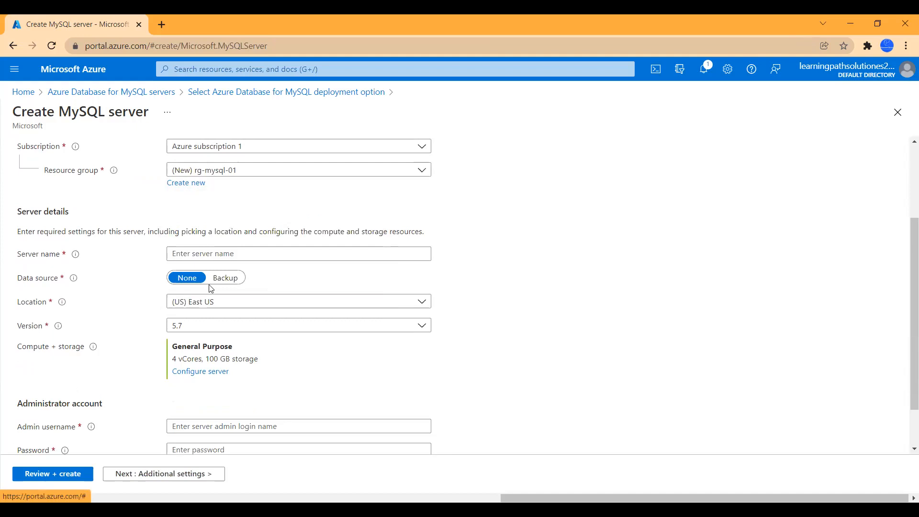
Step: Name the server azdbmysqltest-01 and keep its location as (US) East US
click(196, 253)
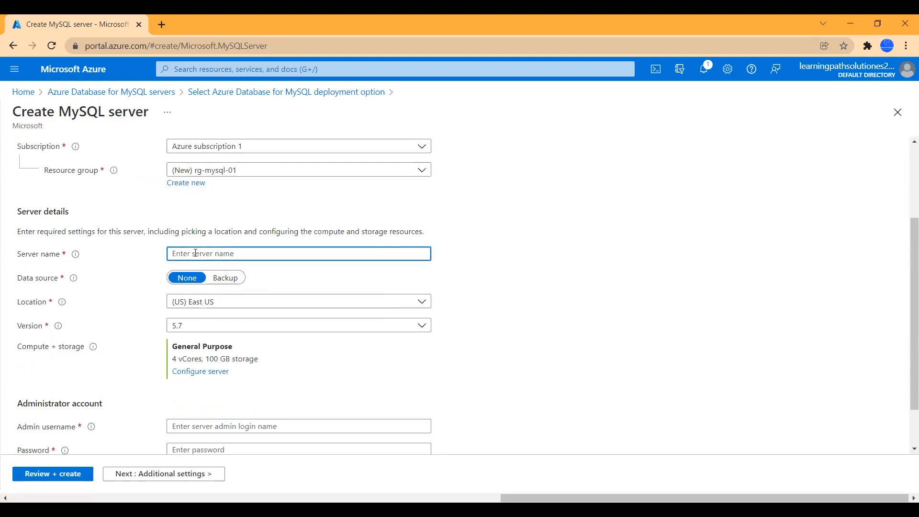
text(azdbmysqltest-01)
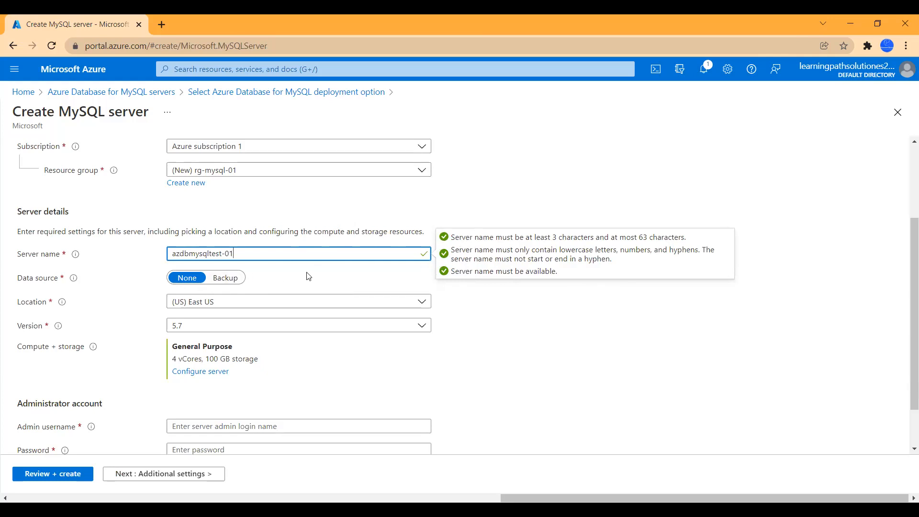
click(498, 327)
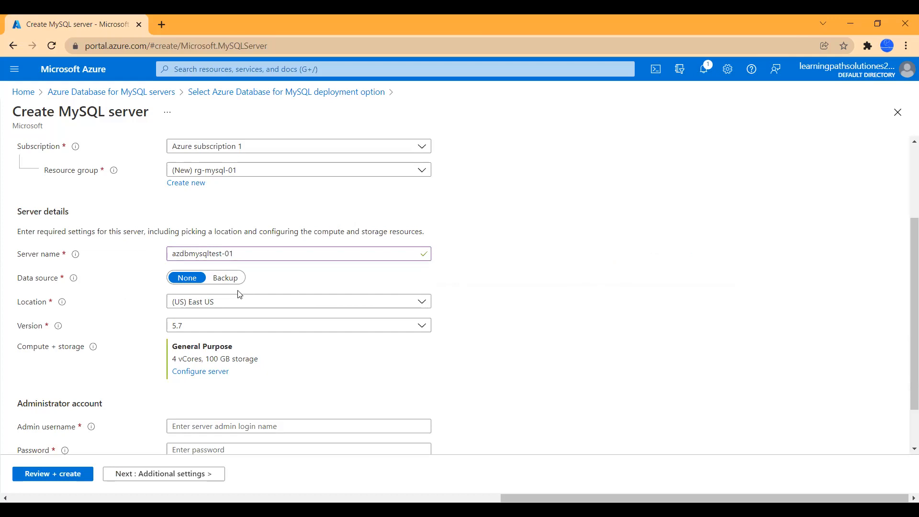
click(228, 307)
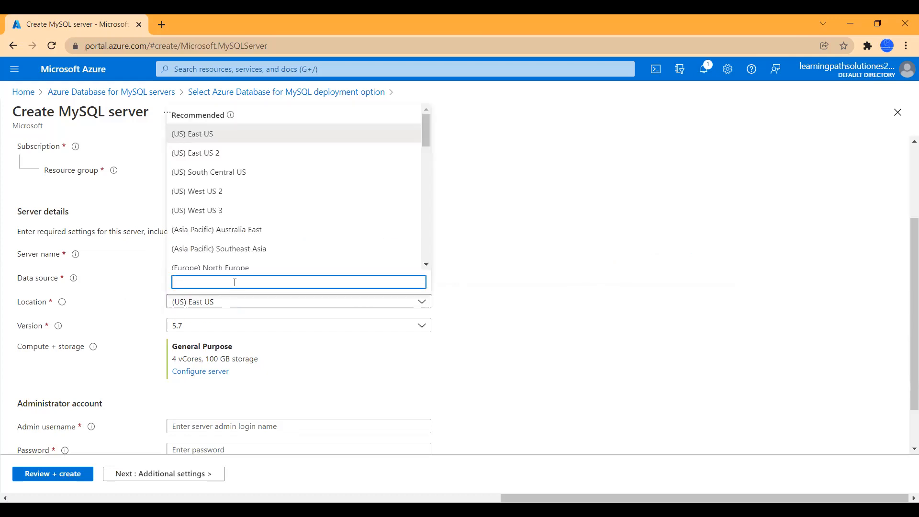
drag(424, 134, 425, 230)
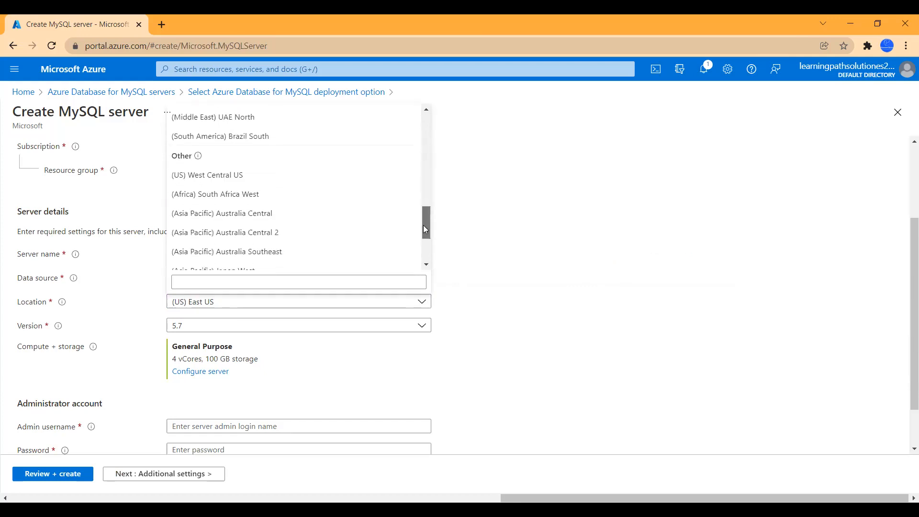
click(527, 228)
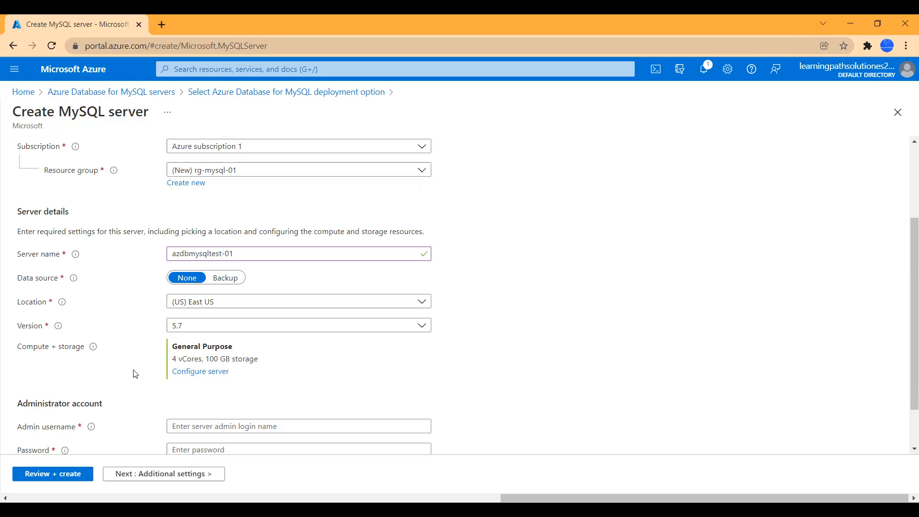
Step: Choose the Basic tier with 2 vCores, 25 GB storage and 7-day backup retention
click(206, 378)
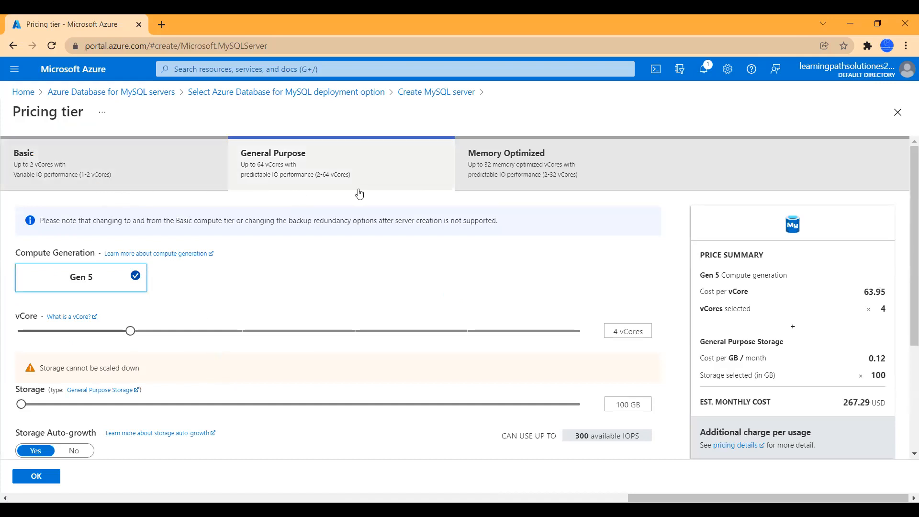
scroll(474, 284, down, 1)
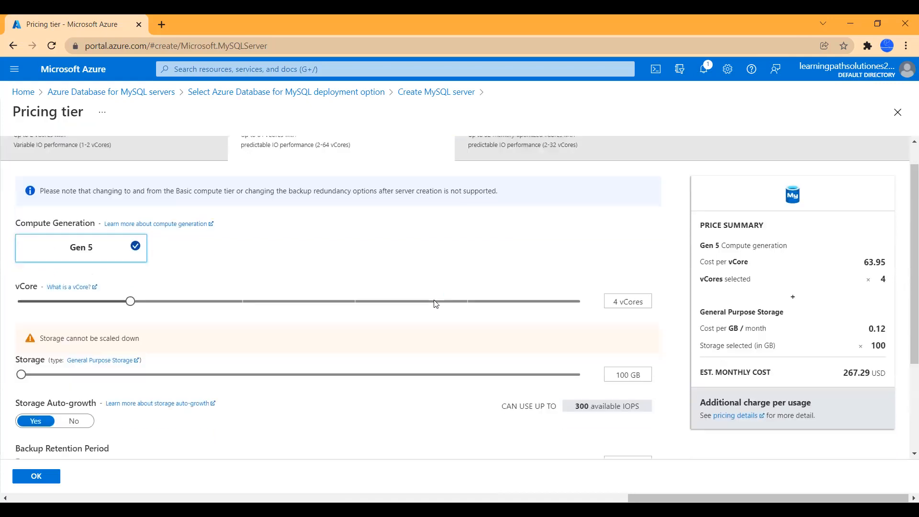
scroll(263, 271, up, 1)
click(136, 174)
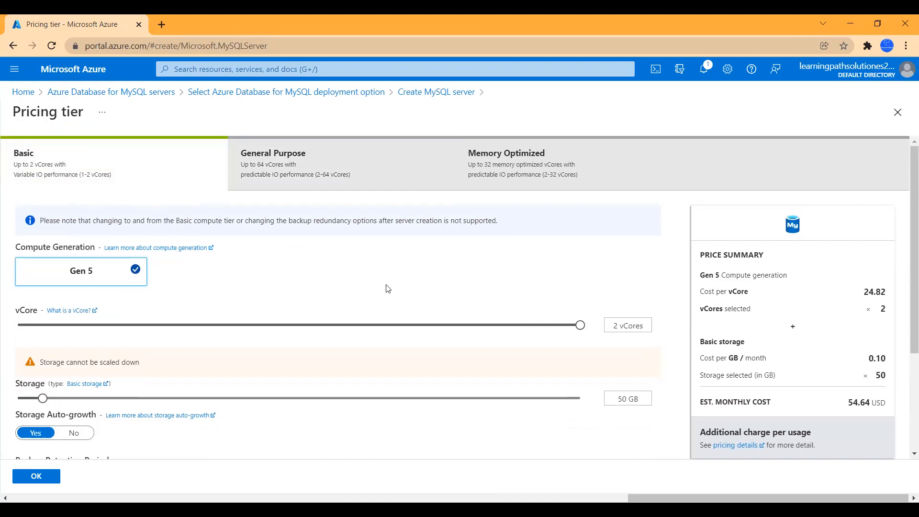
scroll(318, 312, down, 2)
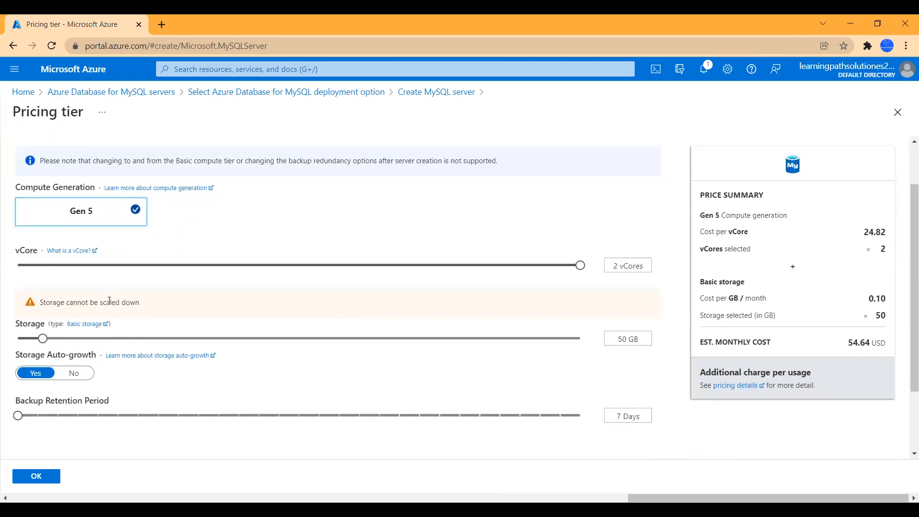
mouse_move(45, 340)
mouse_down()
mouse_move(243, 339)
mouse_move(32, 351)
mouse_up()
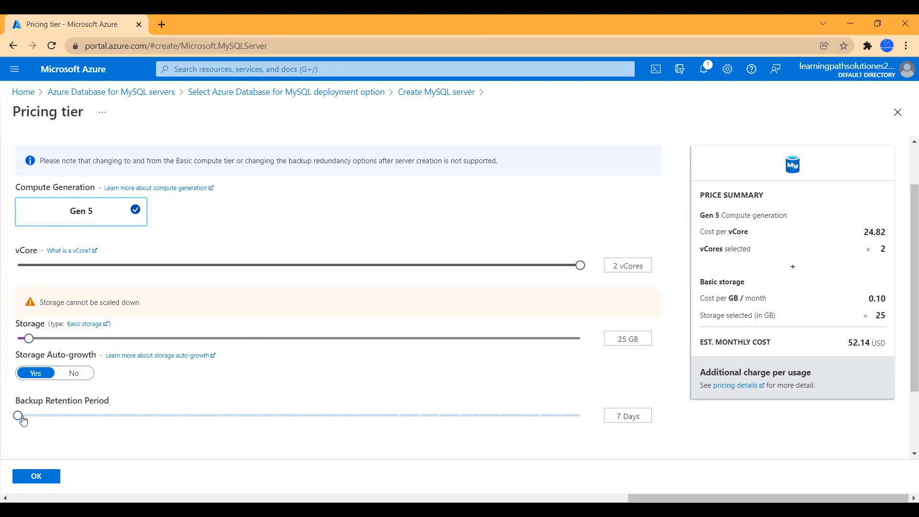
mouse_move(21, 417)
mouse_down()
mouse_move(599, 440)
mouse_move(20, 423)
mouse_up()
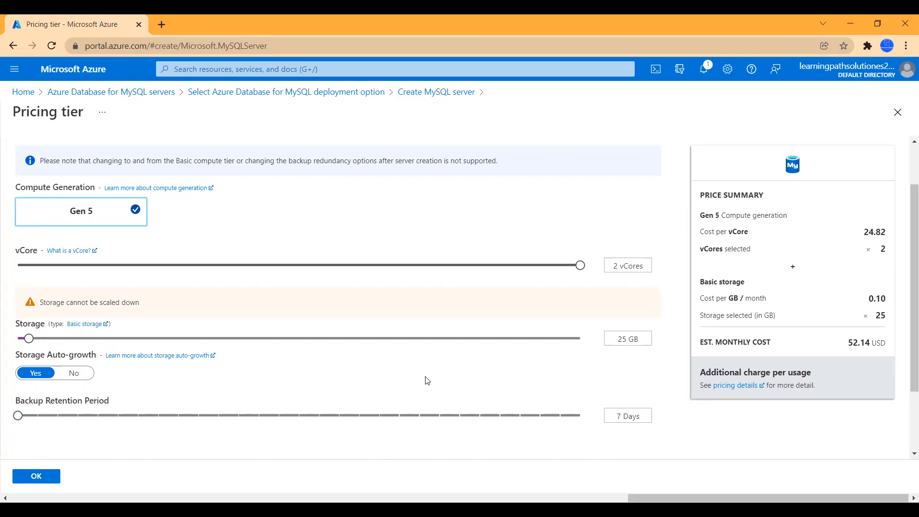
scroll(164, 427, up, 1)
scroll(165, 427, down, 2)
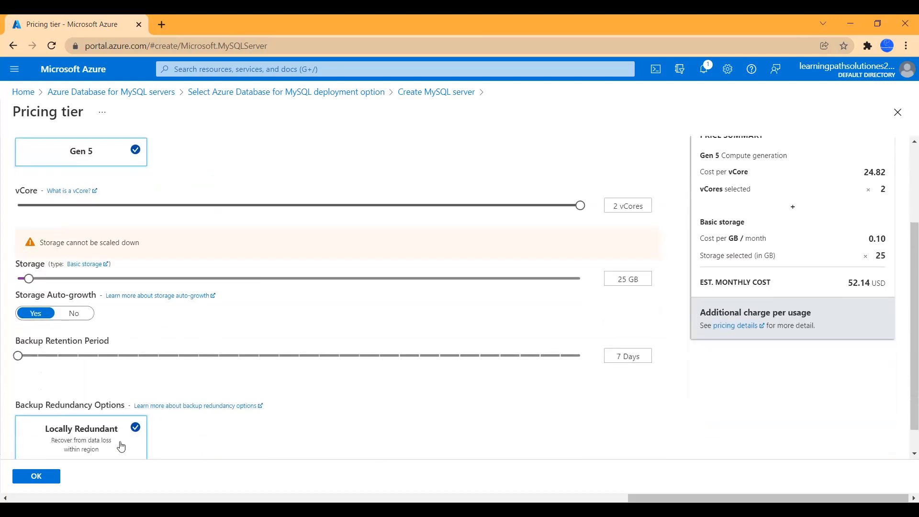
click(37, 478)
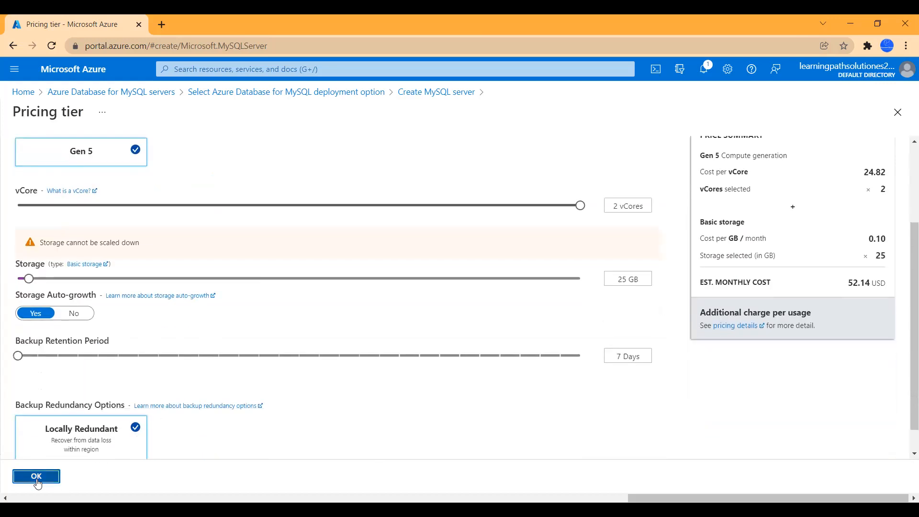
scroll(401, 359, down, 1)
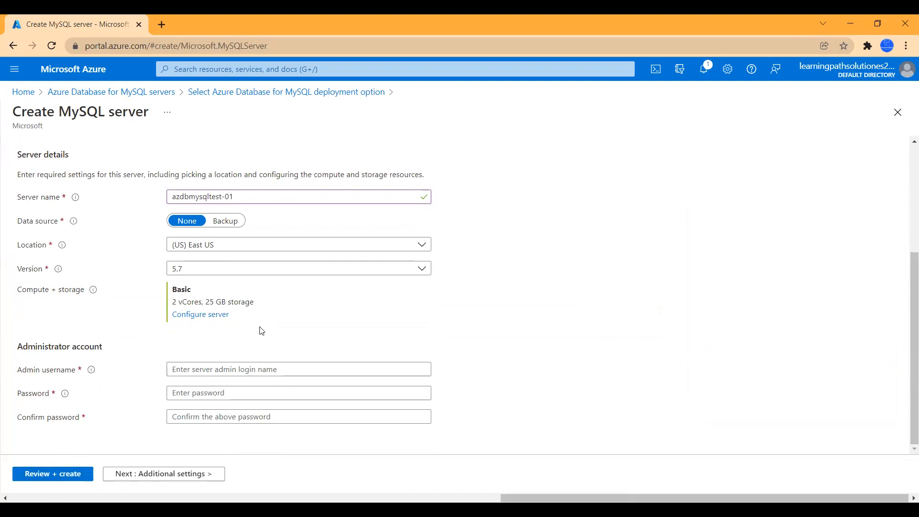
Step: Set admin username admin01, enter and confirm the admin password, and continue to Additional settings
click(213, 369)
text(a)
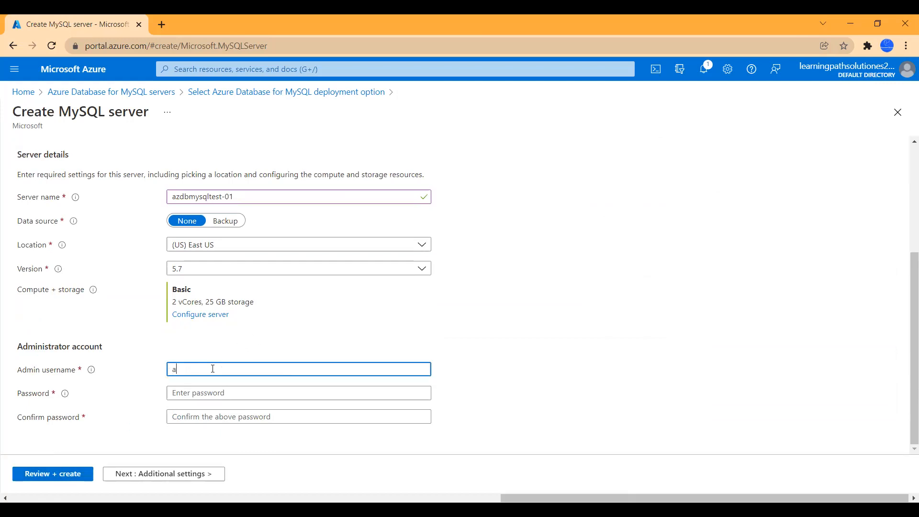
text(dmin01)
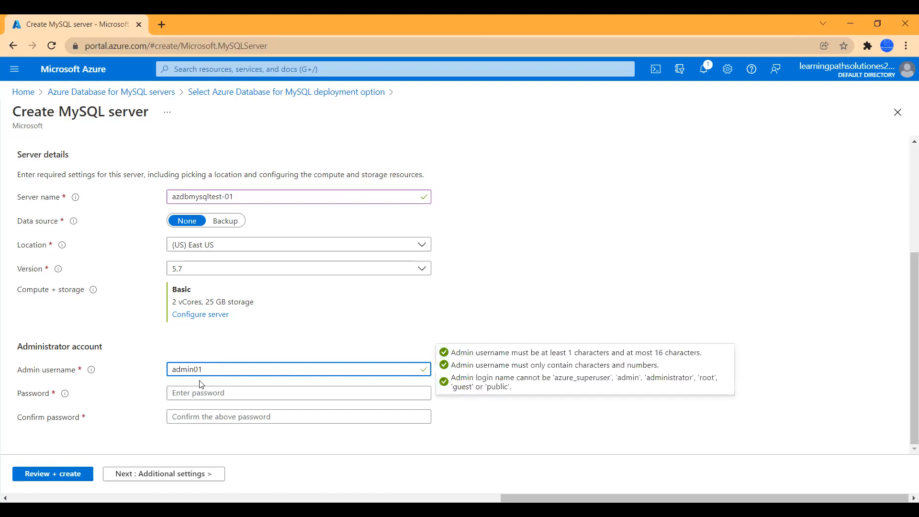
click(181, 391)
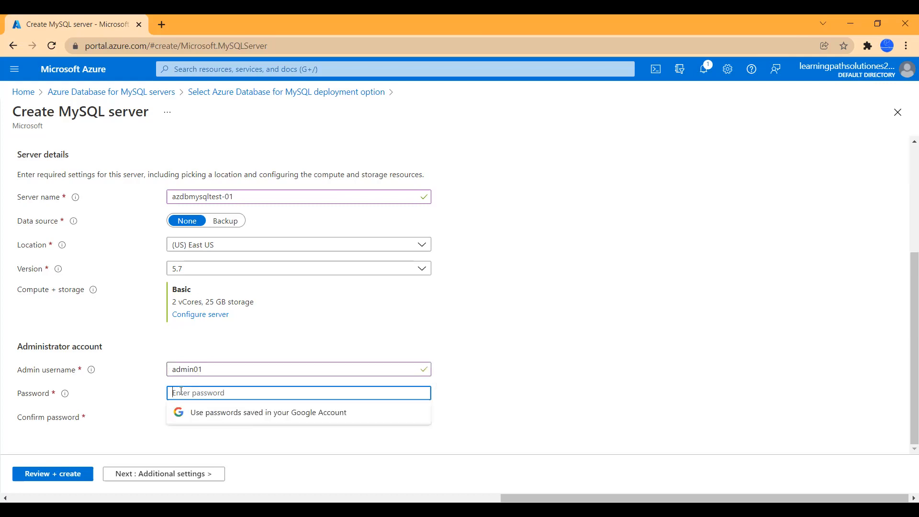
text(Pa)
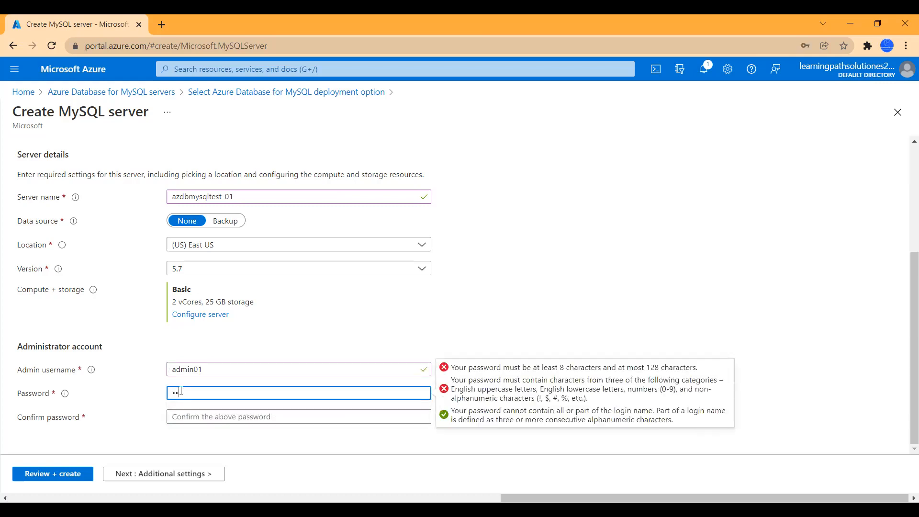
text(••••••)
key(Tab)
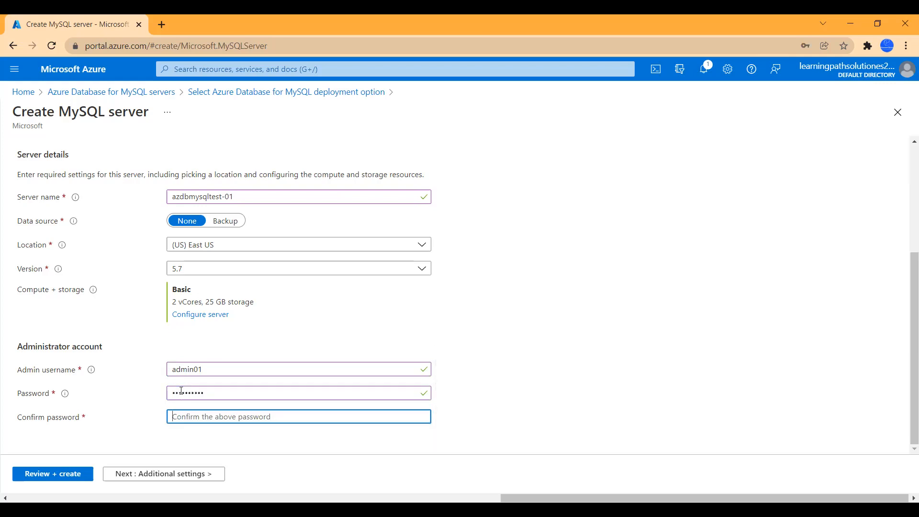
text(Password01)
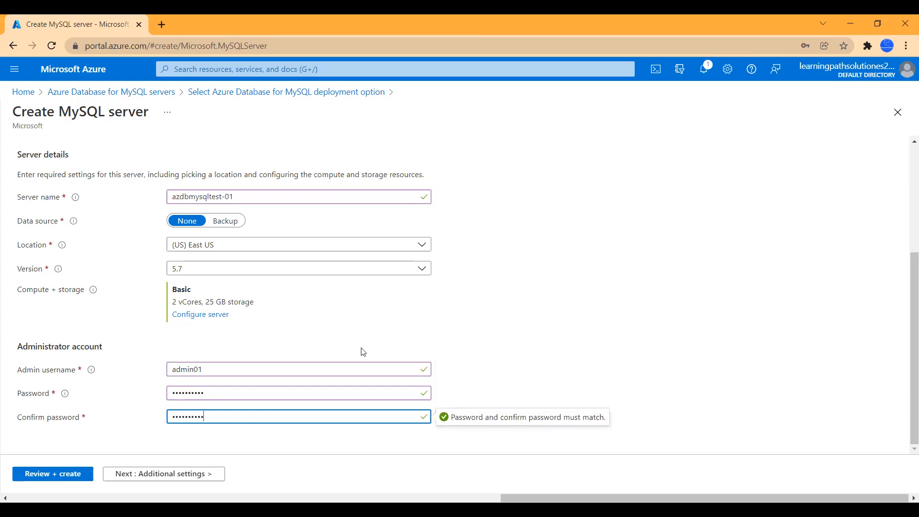
click(352, 374)
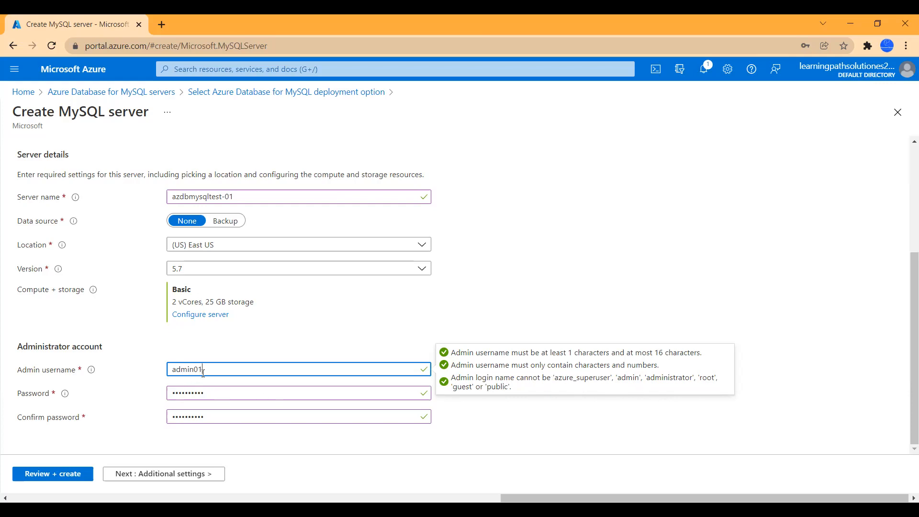
click(587, 294)
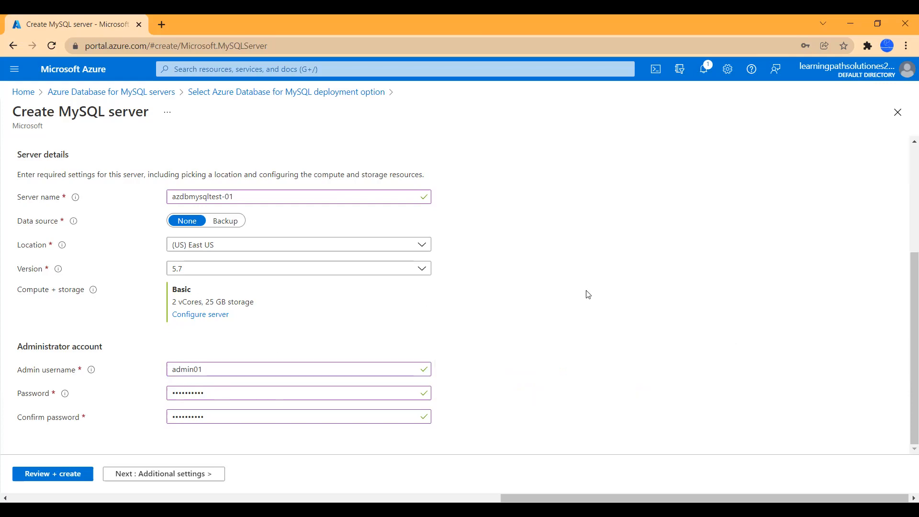
click(187, 474)
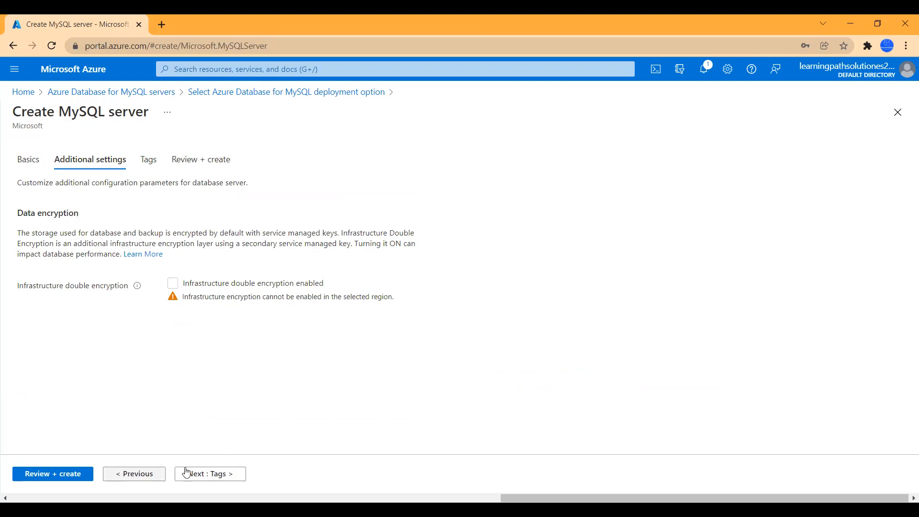
Step: Skip tags, review the server summary, and create the MySQL server
click(207, 475)
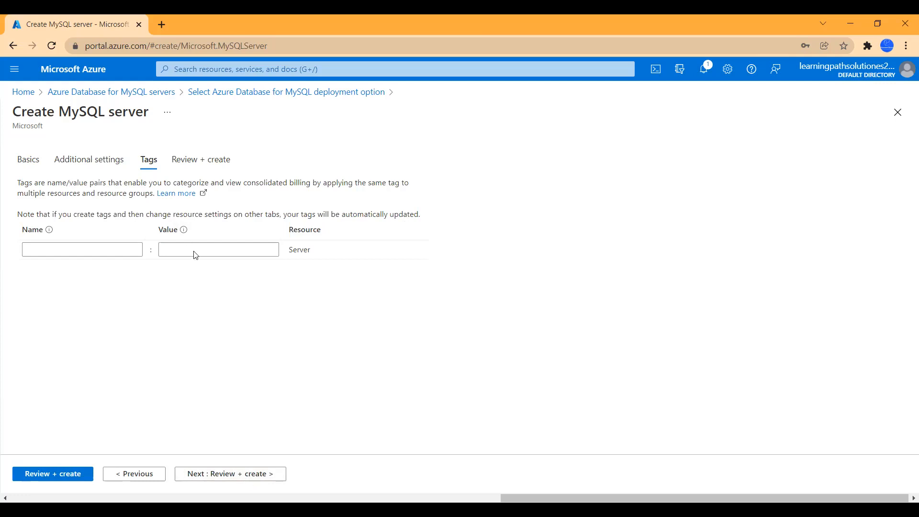
click(231, 474)
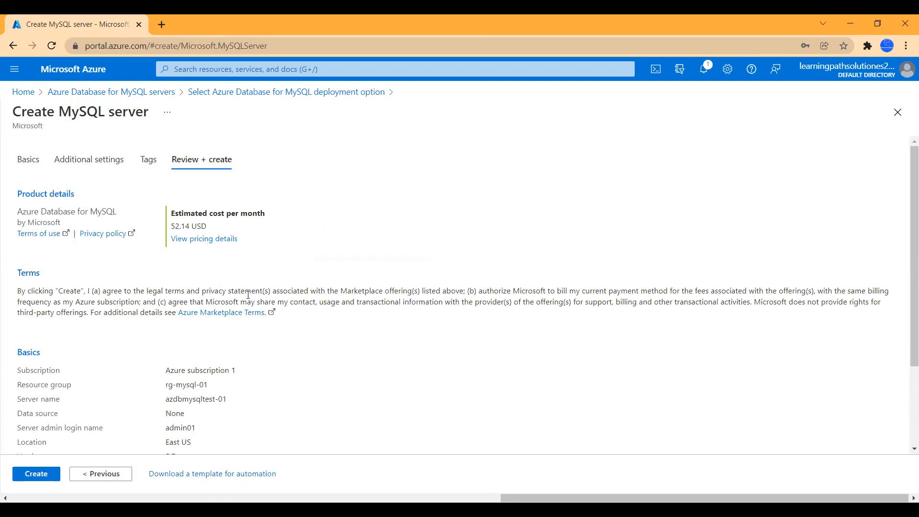
scroll(247, 329, down, 2)
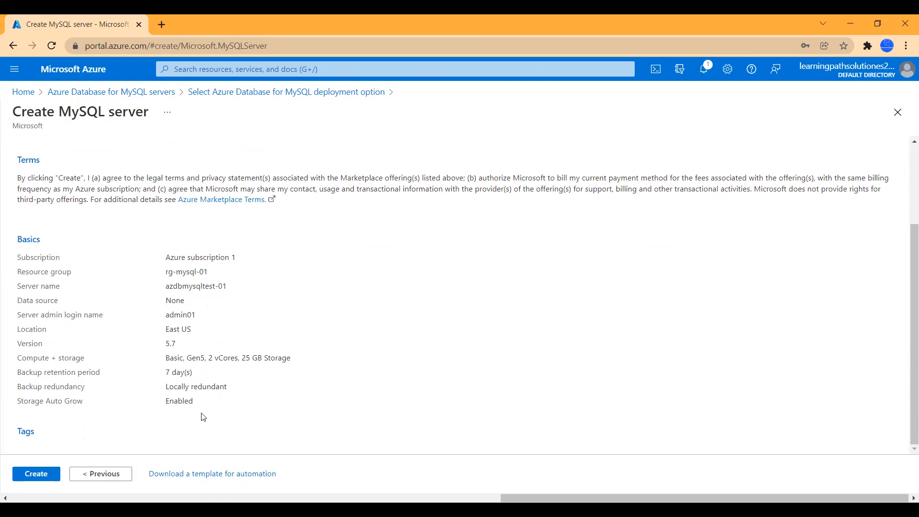
scroll(325, 371, up, 3)
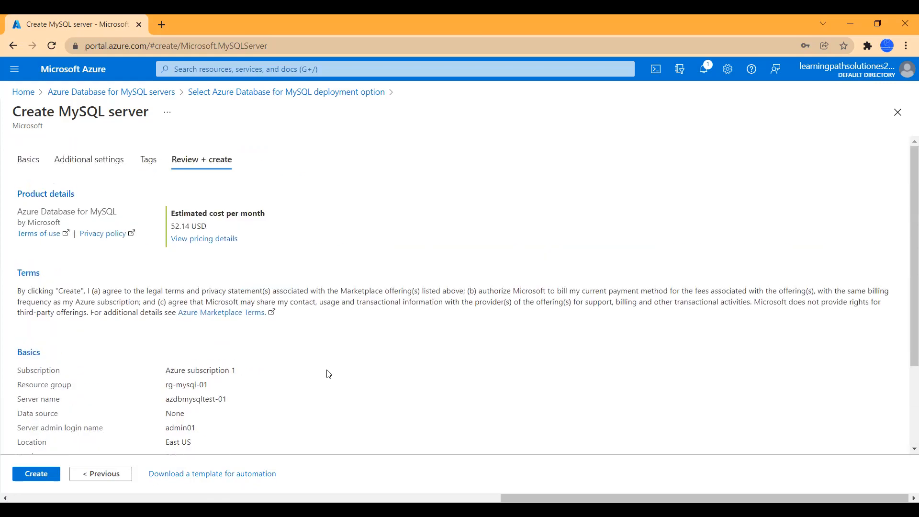
click(43, 478)
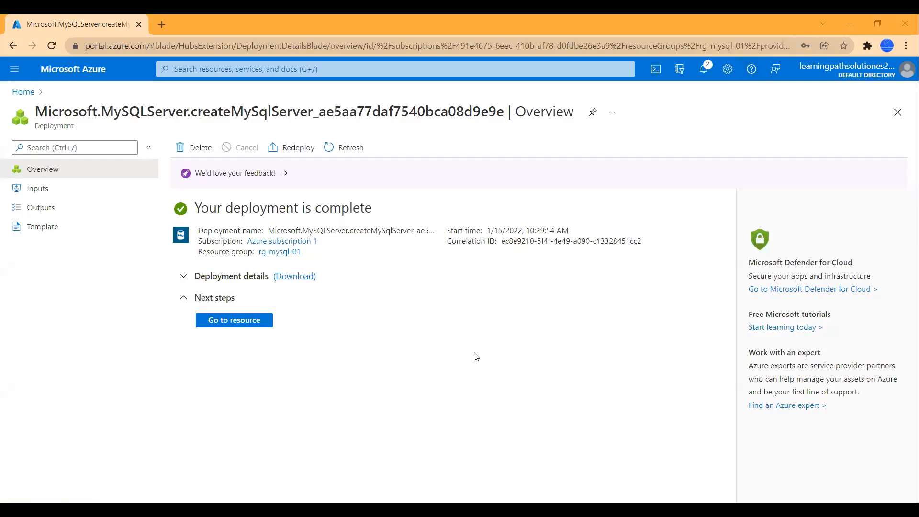
Step: Open azdbmysqltest-01's overview, copy its host name and admin login, and launch Cloud Shell
click(229, 324)
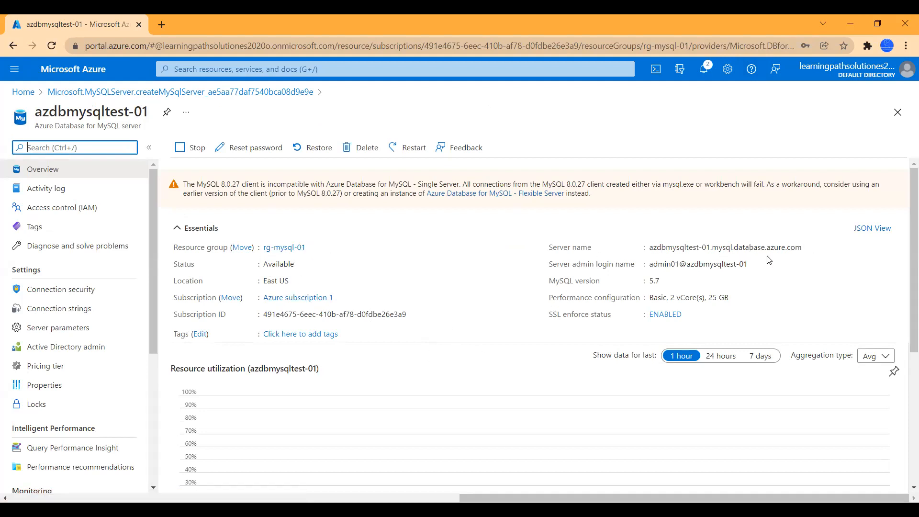
click(809, 248)
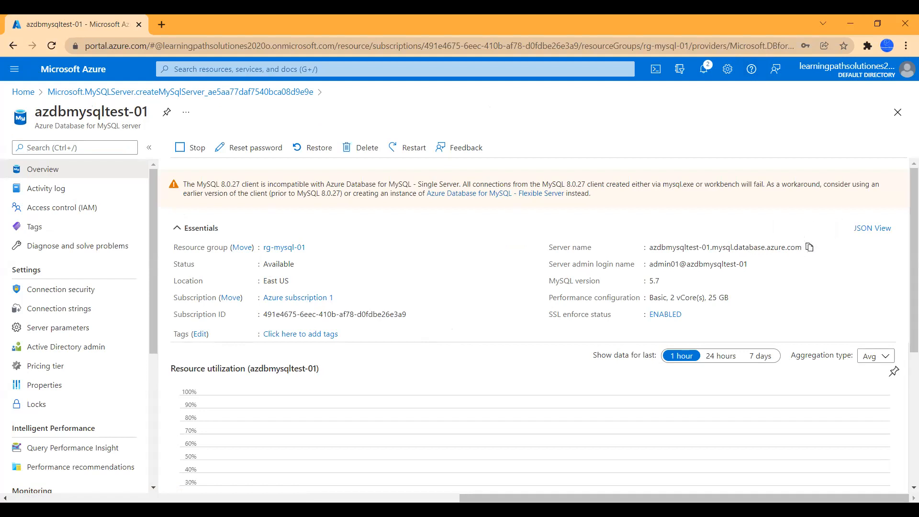
key(alt+Tab)
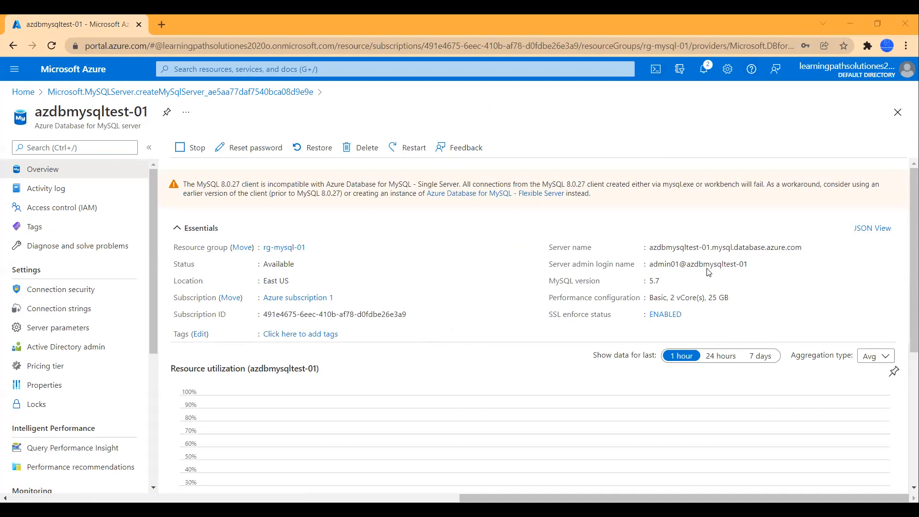
click(754, 264)
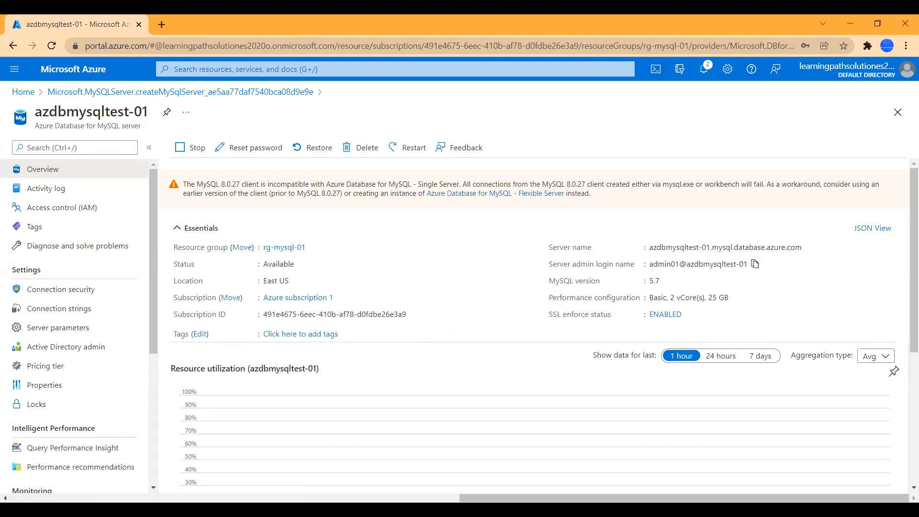
key(alt+Tab)
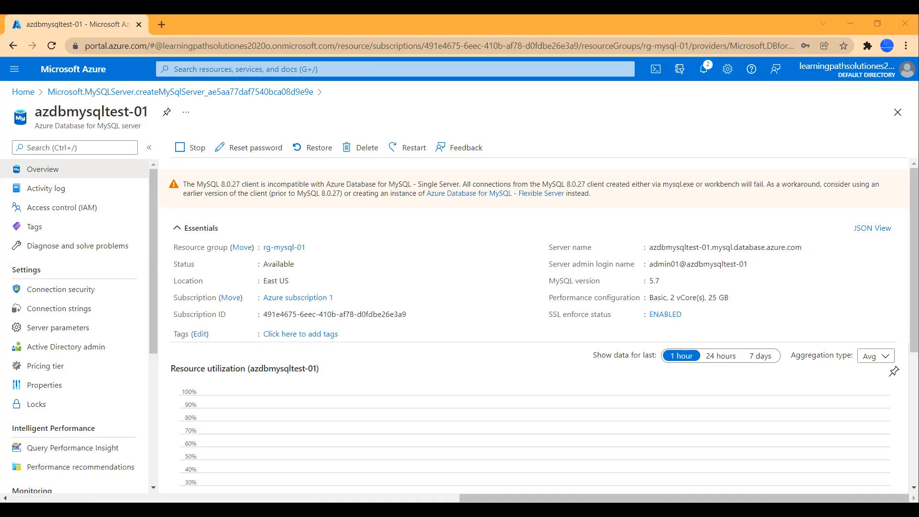
click(663, 75)
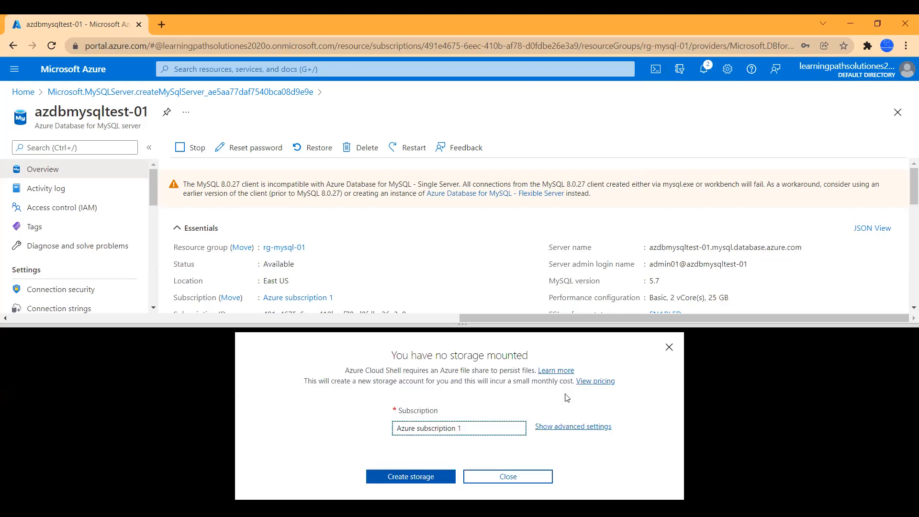
Step: Create the Cloud Shell storage and focus the connected PowerShell terminal
click(425, 482)
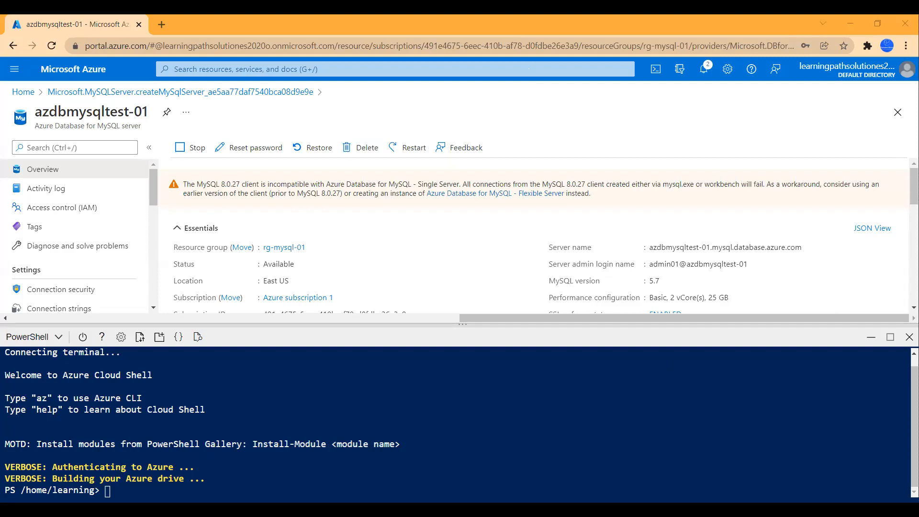
click(297, 475)
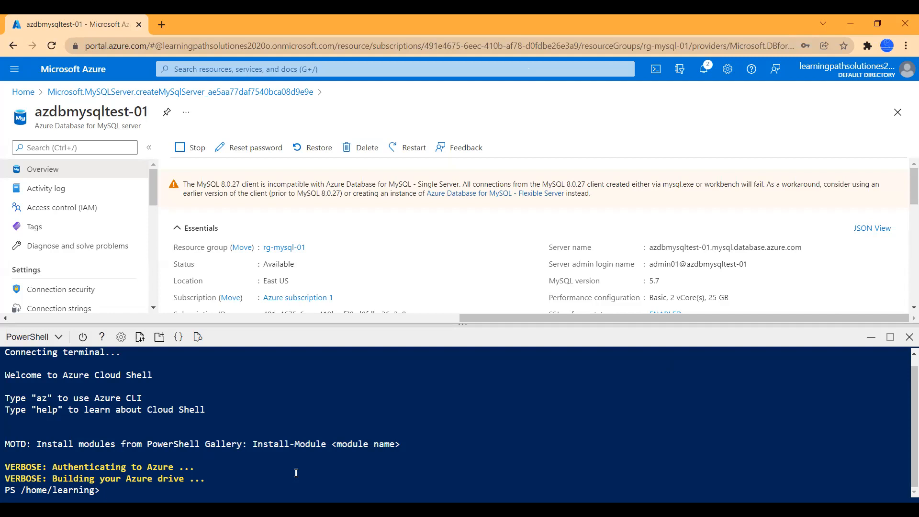
key(alt+Tab)
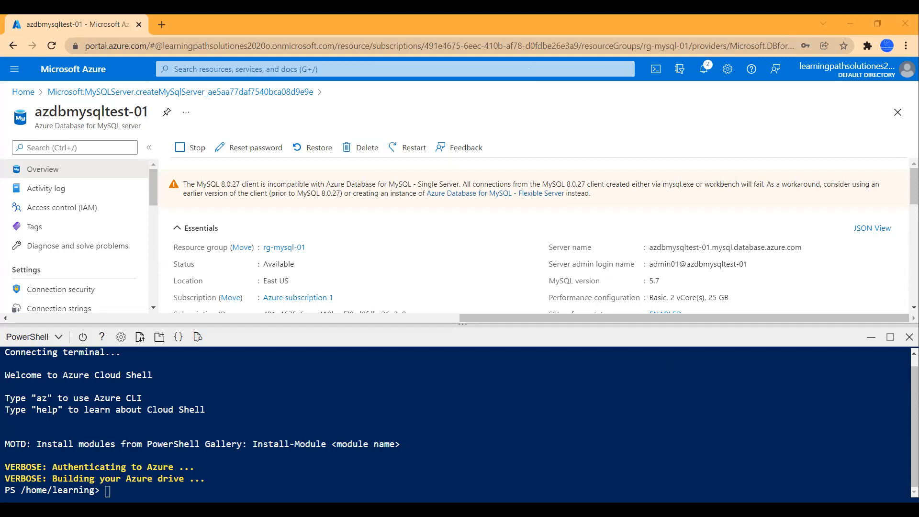
Step: Change the Cloud Shell session type from PowerShell to Bash and confirm it
click(59, 338)
click(38, 363)
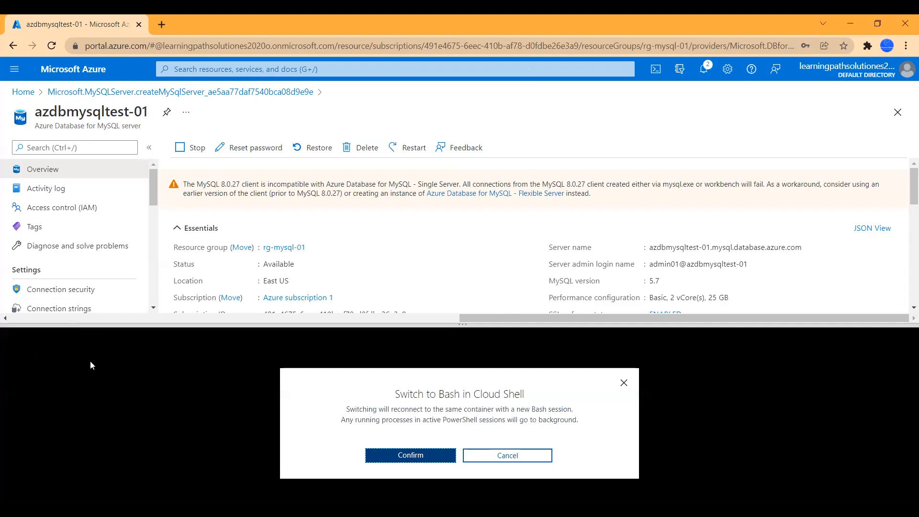
click(419, 456)
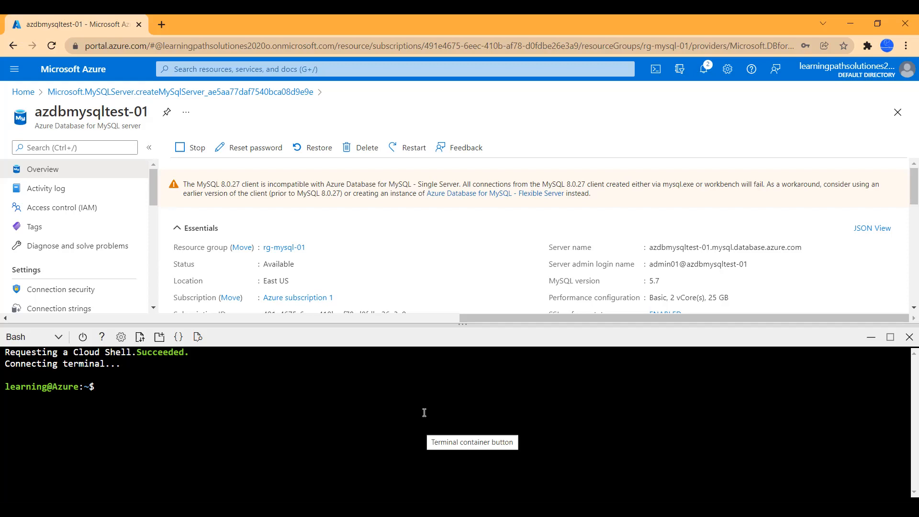
Step: Paste the mysql connection command into Bash, trim part of it, and run it
right_click(414, 403)
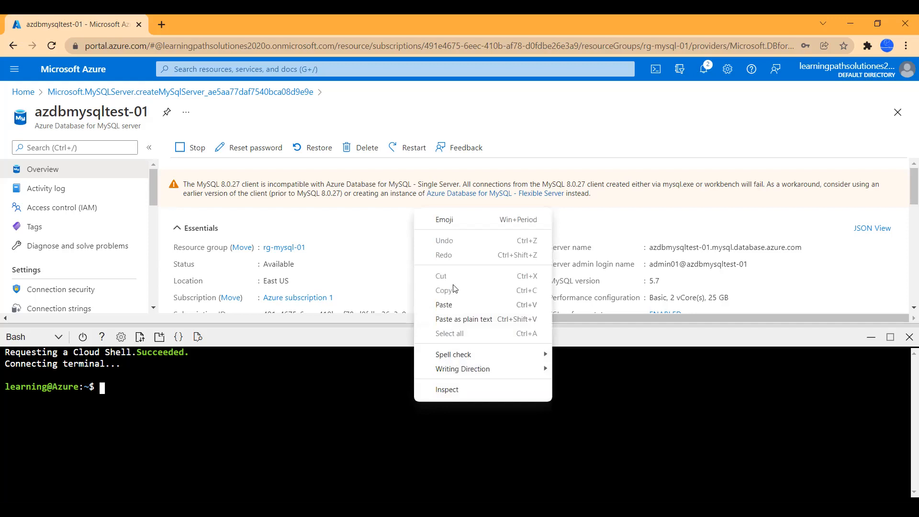
click(444, 305)
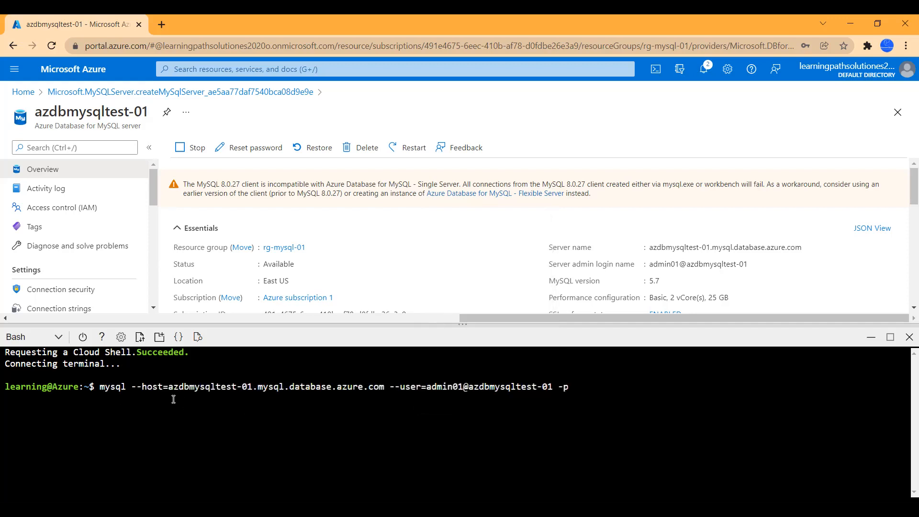
drag(169, 387, 549, 387)
click(592, 388)
key(Return)
key(Return)
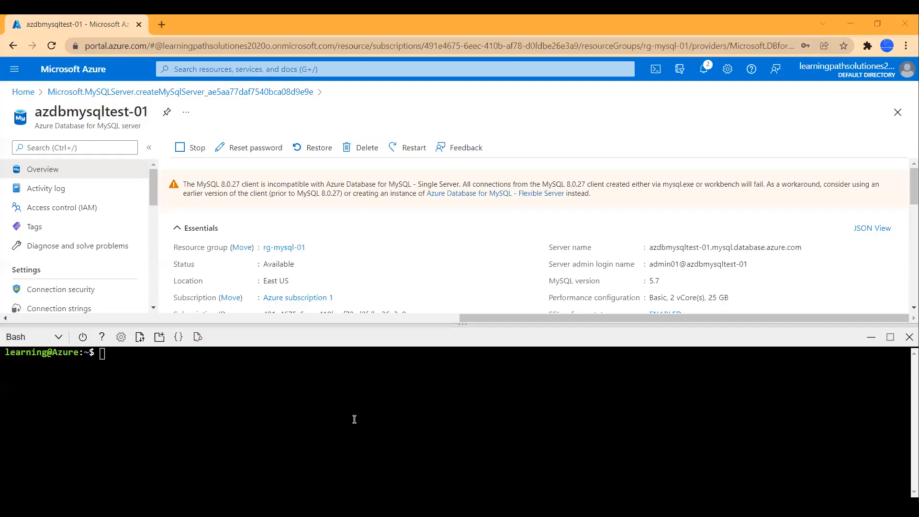
Step: Rerun the pasted mysql command, which fails with ERROR 9002 requiring SSL
right_click(349, 410)
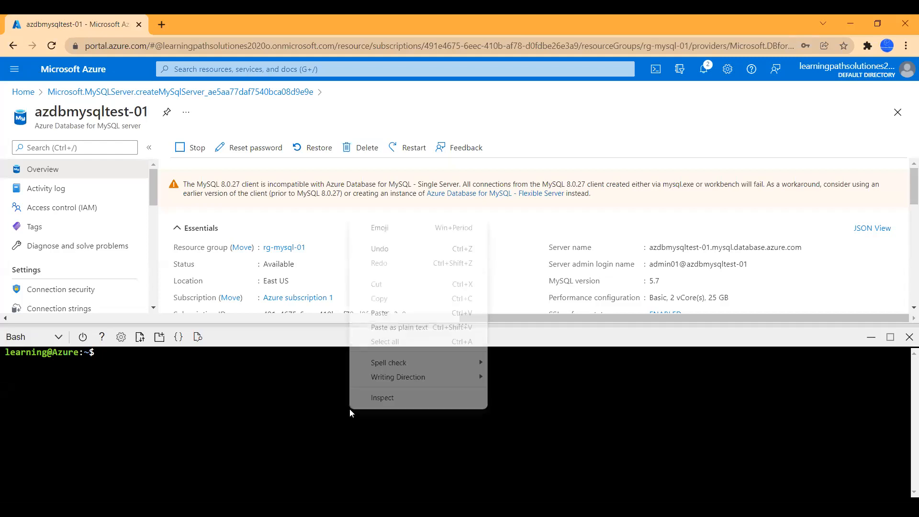
click(392, 313)
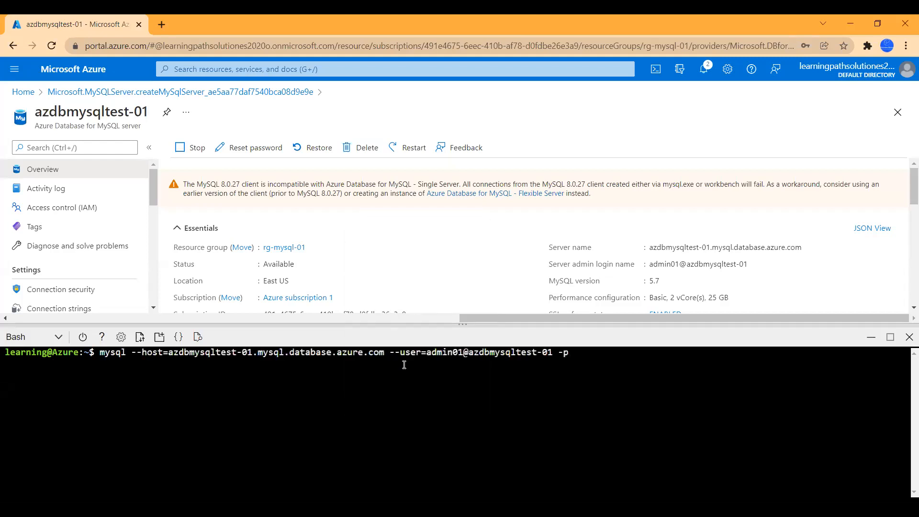
key(Return)
key(Return)
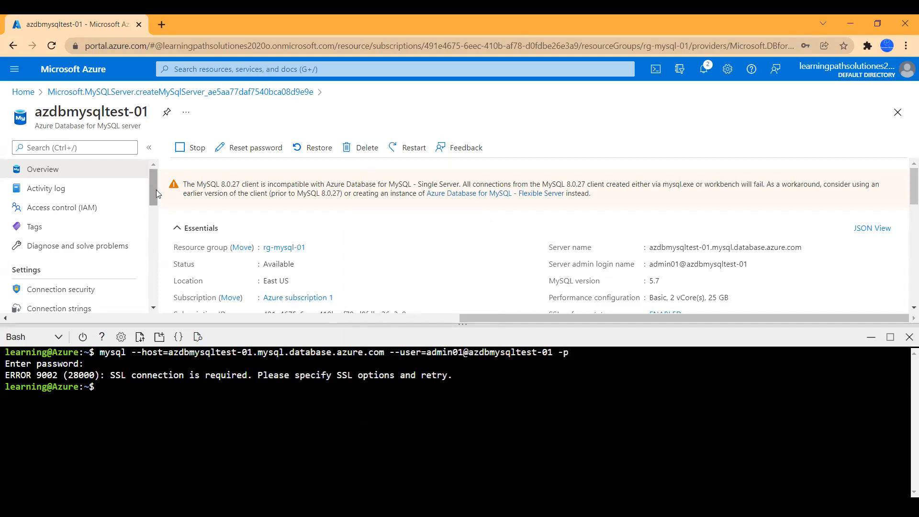
mouse_move(154, 185)
mouse_down()
mouse_move(154, 200)
mouse_move(154, 186)
mouse_up()
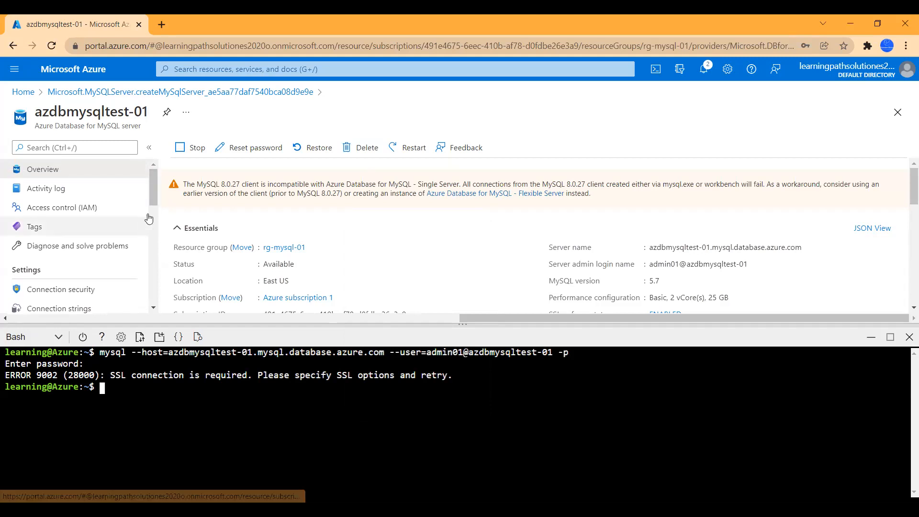
Step: Disable Enforce SSL connection in azdbmysqltest-01's connection security settings and save
scroll(153, 192, down, 1)
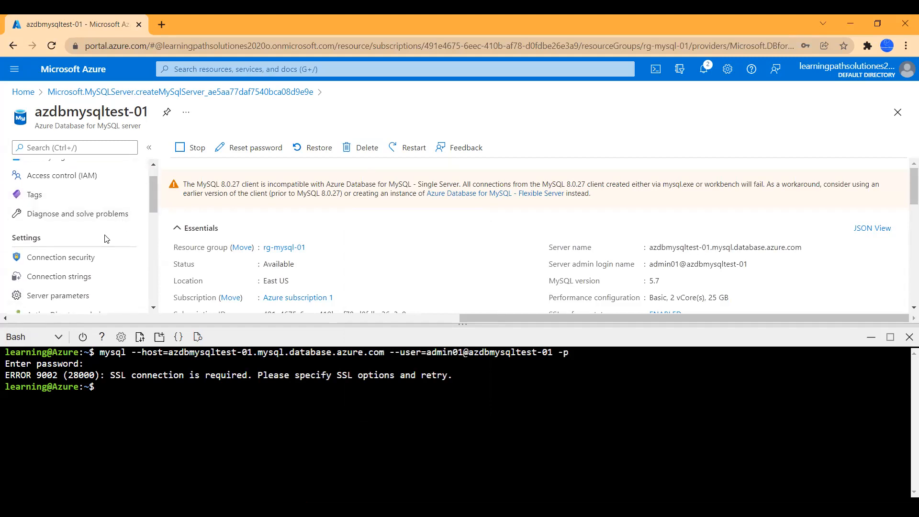
click(70, 258)
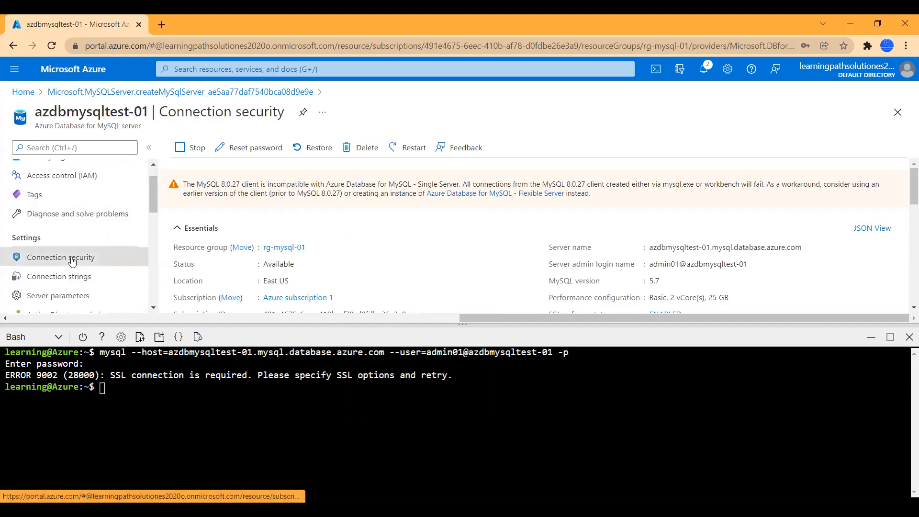
scroll(402, 234, down, 3)
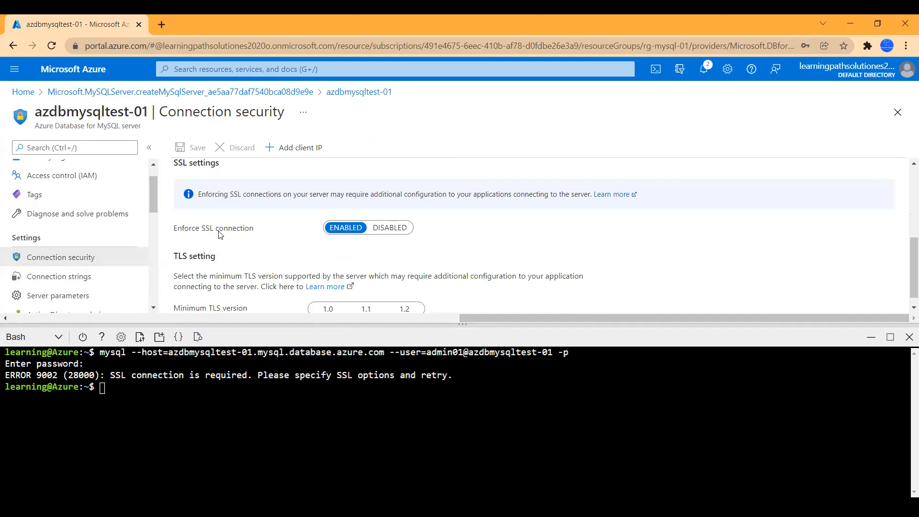
click(390, 228)
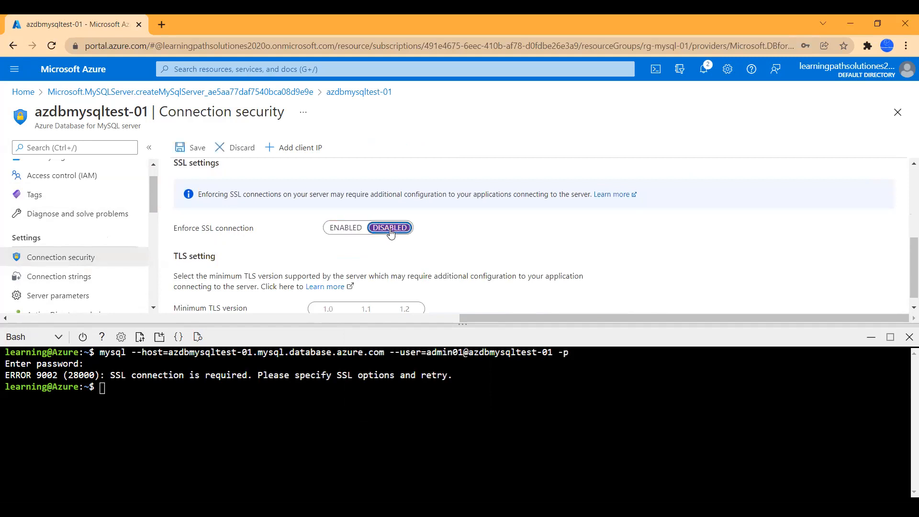
click(194, 149)
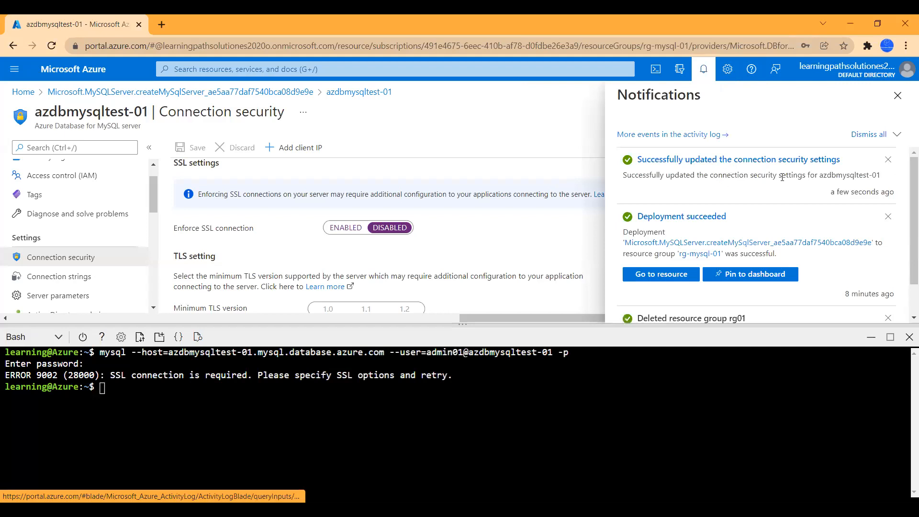
Step: Paste the copied lines into the Cloud Shell Bash prompt and run them
click(320, 398)
right_click(320, 399)
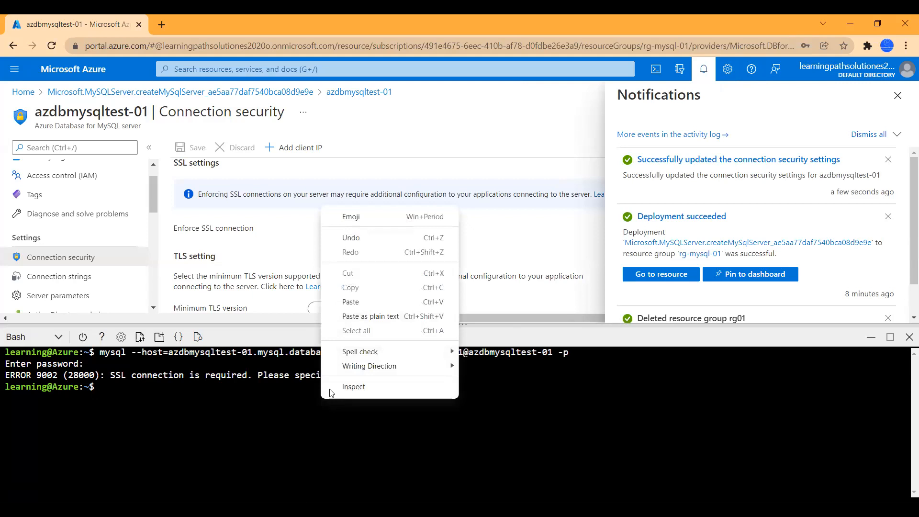
click(359, 301)
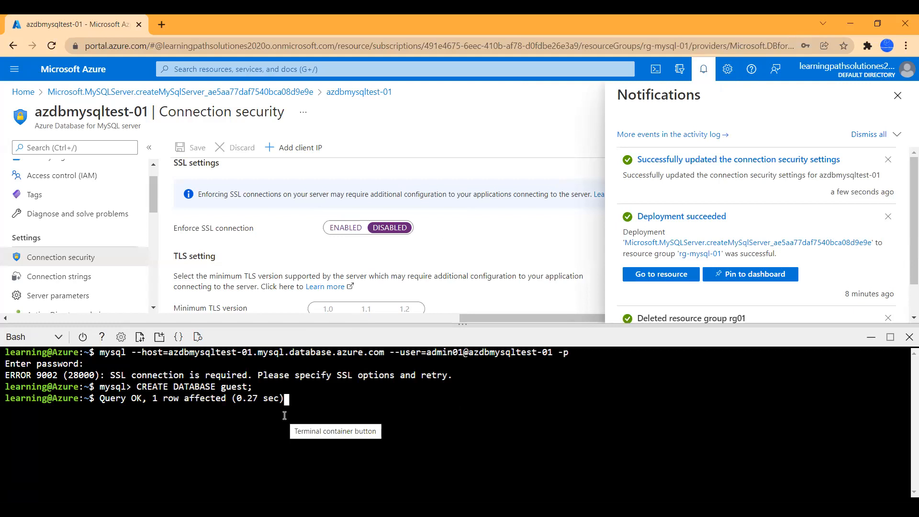
key(Return)
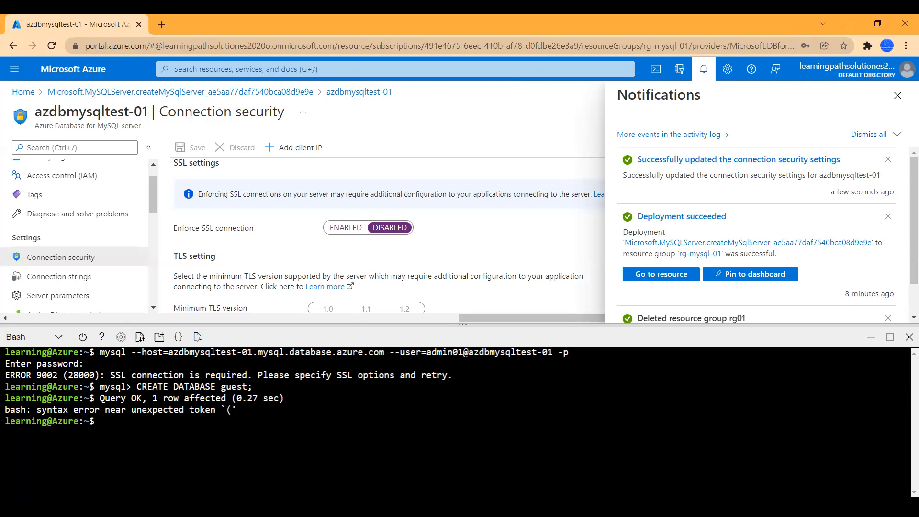
Step: Rerun the mysql --host connection with the admin password, hitting ERROR 9000, then dismiss notifications
key(alt+Tab)
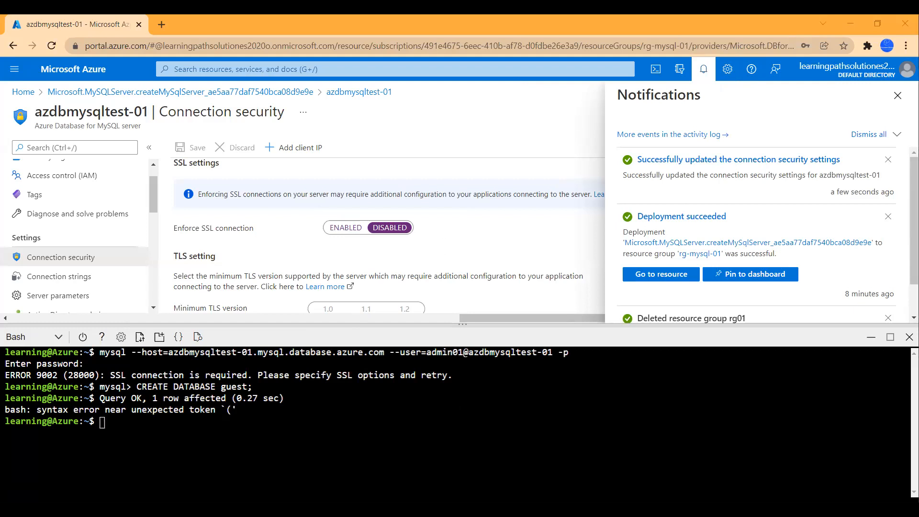
right_click(304, 441)
click(334, 347)
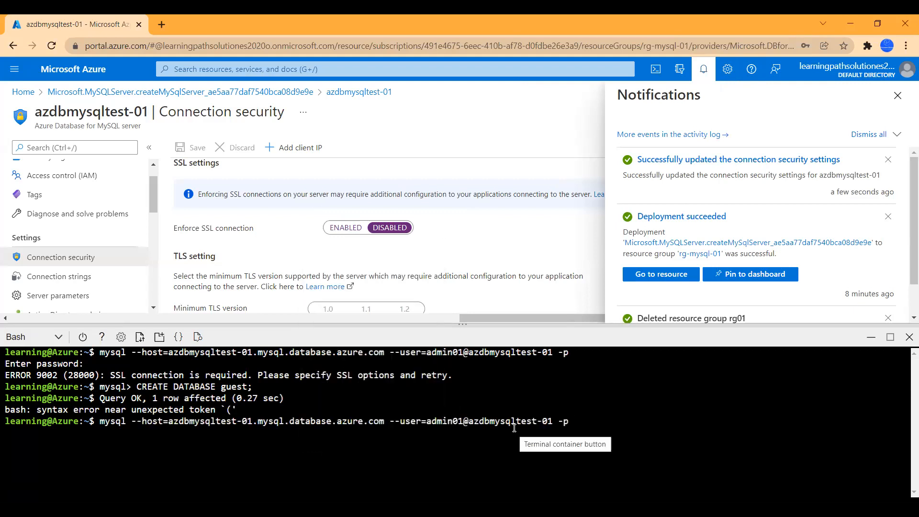
key(Return)
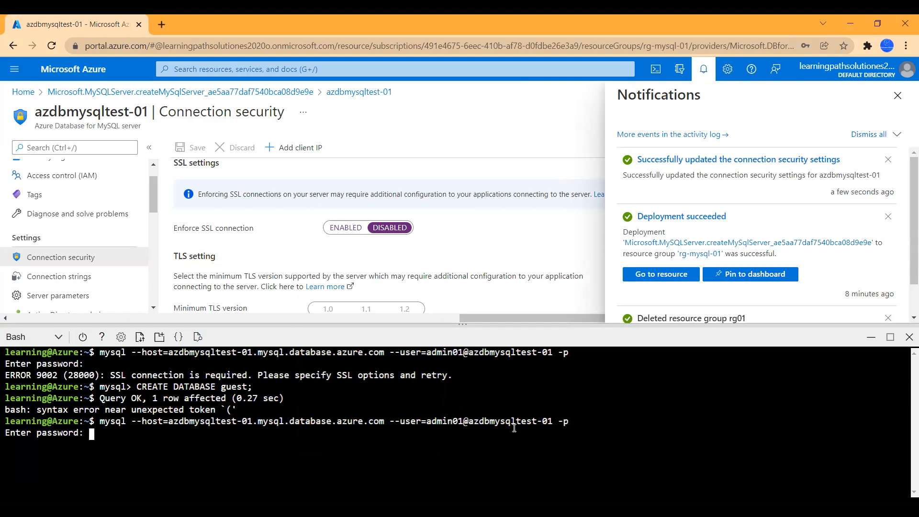
key(Return)
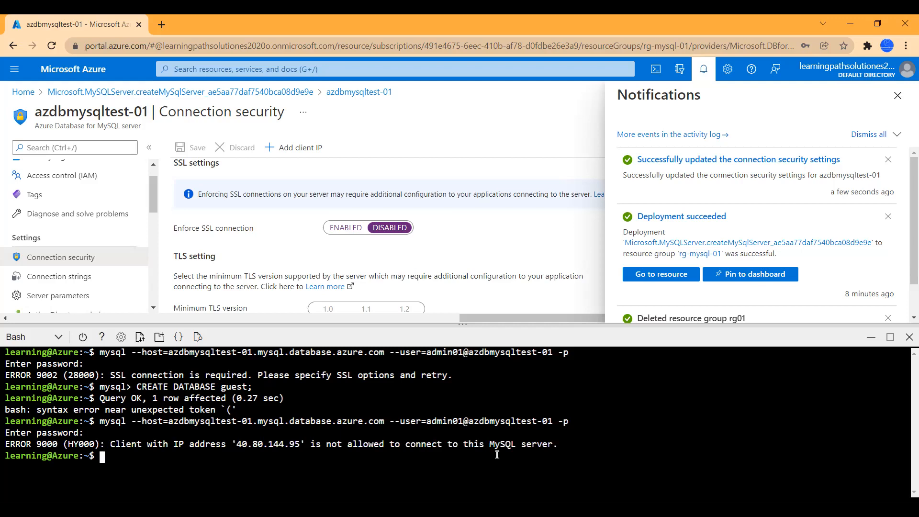
click(898, 95)
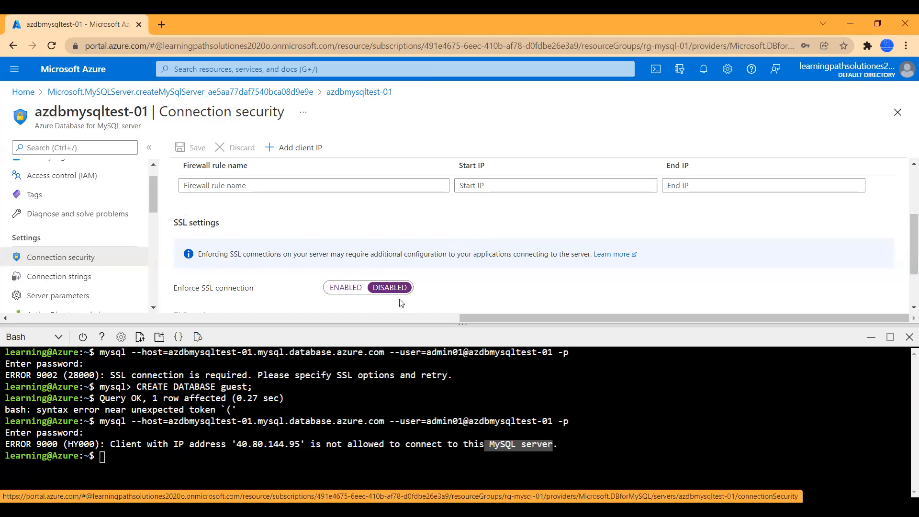
Step: Set 'Allow access to Azure services' to Yes on azdbmysqltest-01 and save
scroll(420, 278, up, 3)
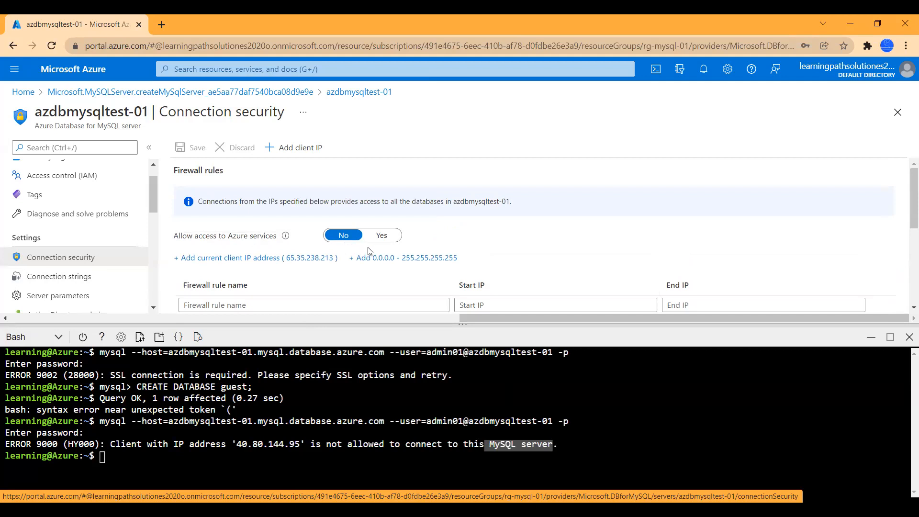
scroll(350, 301, down, 2)
scroll(368, 299, up, 2)
click(381, 235)
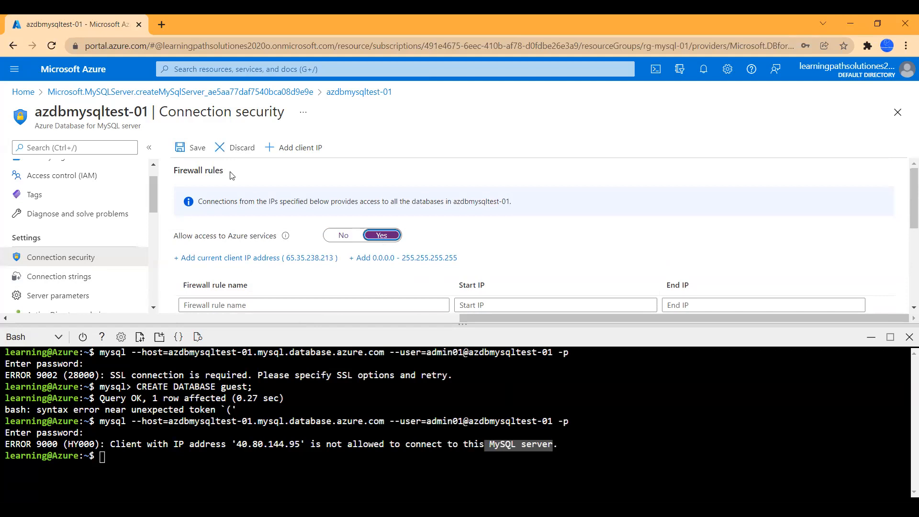
click(194, 151)
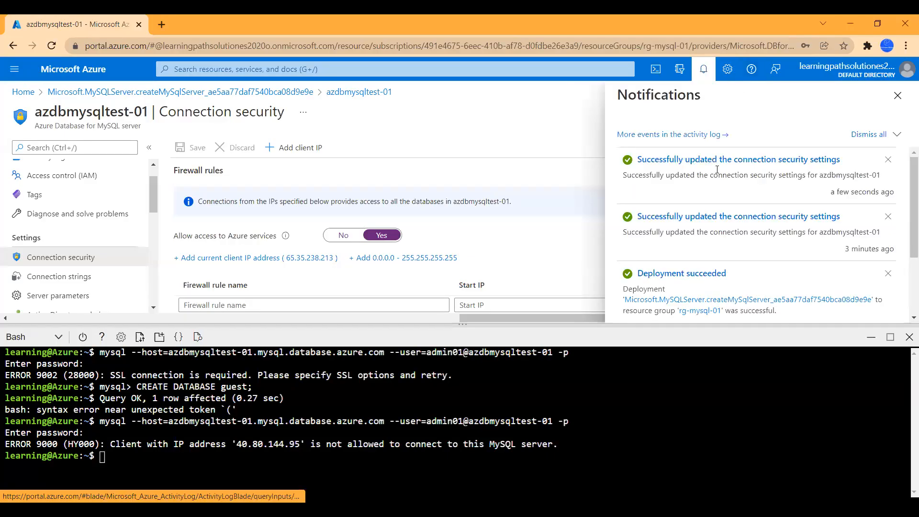
Step: Recall and rerun the mysql connection command from Bash history
click(625, 438)
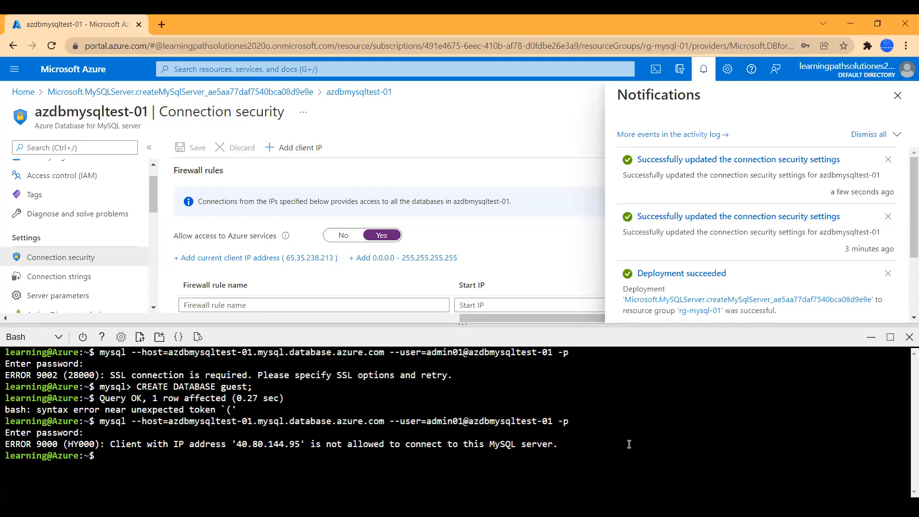
key(Up)
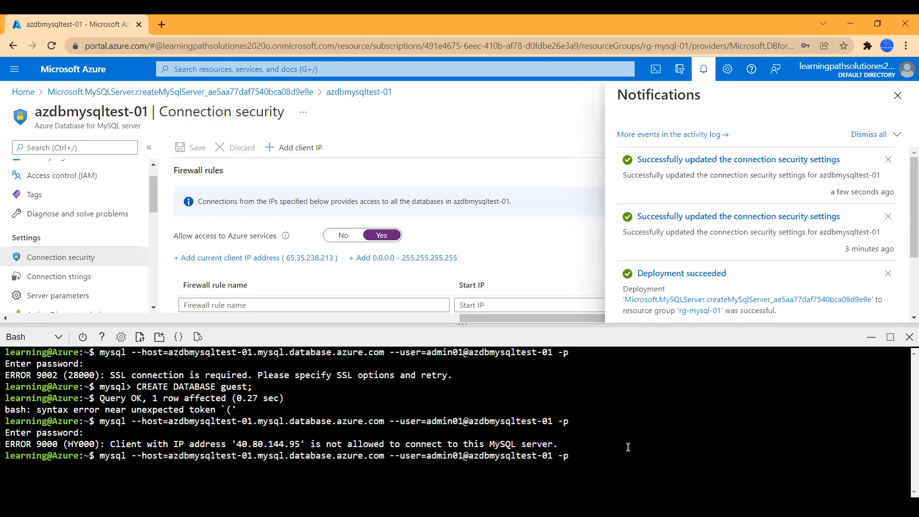
key(Return)
key(Return)
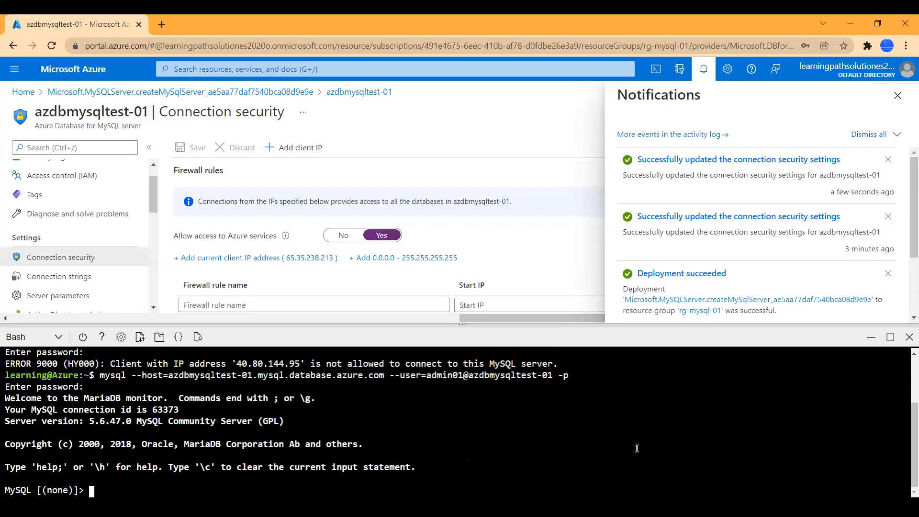
Step: Run CREATE DATABASE testdb01; and type USE testdb01; at the MySQL prompt
text(CREATE DATABSE)
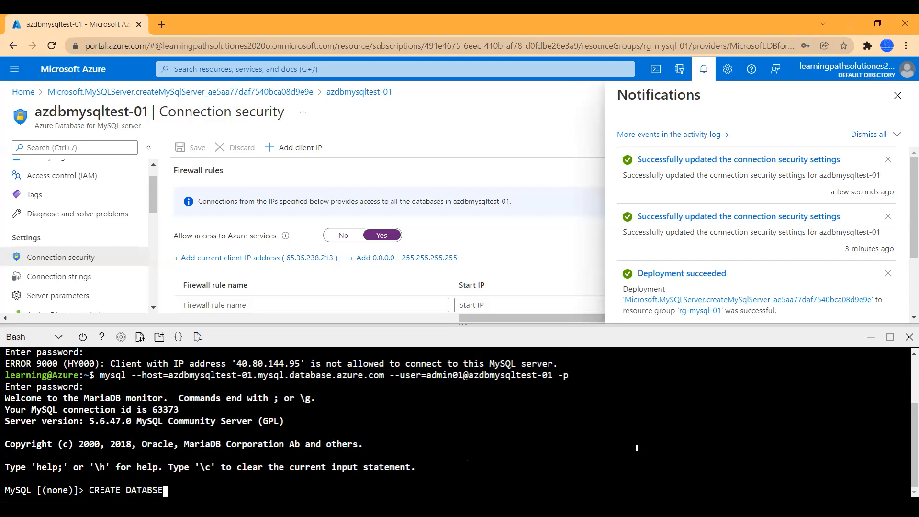
key(BackSpace)
key(BackSpace)
text(ASE testdb01;)
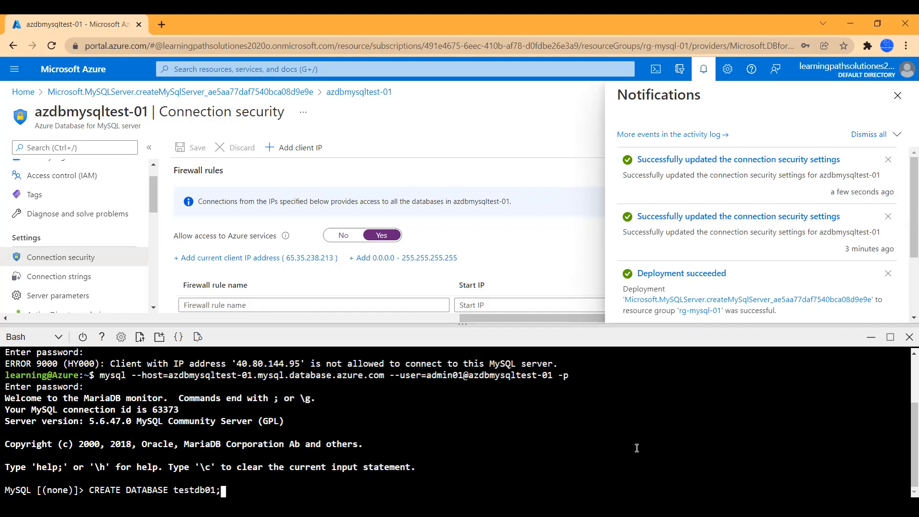
key(Return)
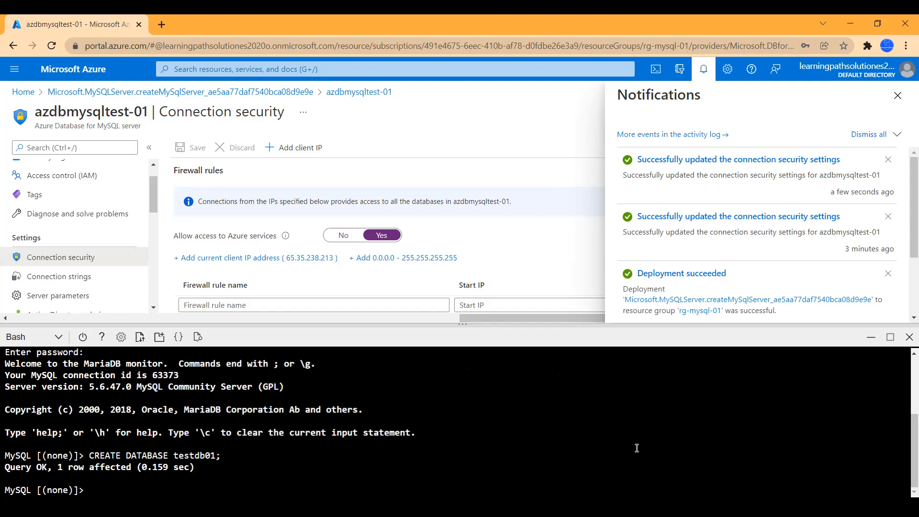
text(USE testdb01;)
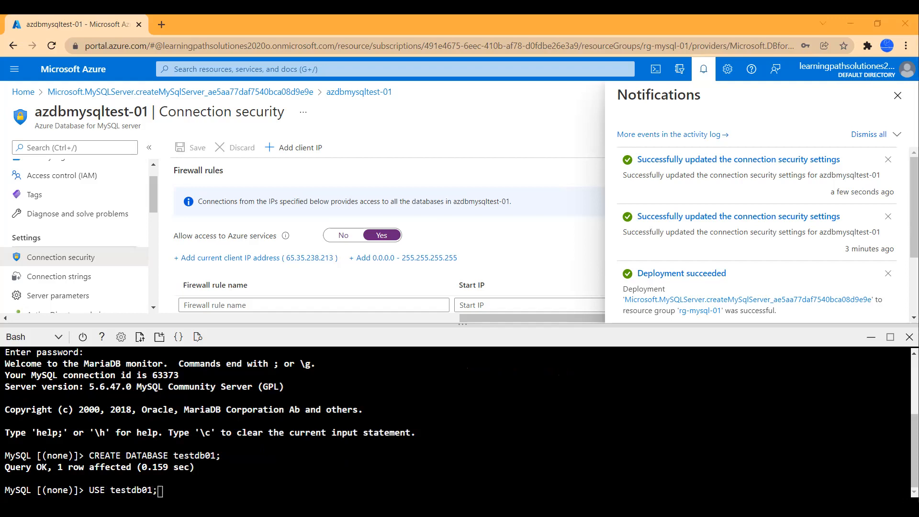
Step: Dismiss notifications, run USE testdb01;, then quit the MySQL client back to Bash
click(459, 479)
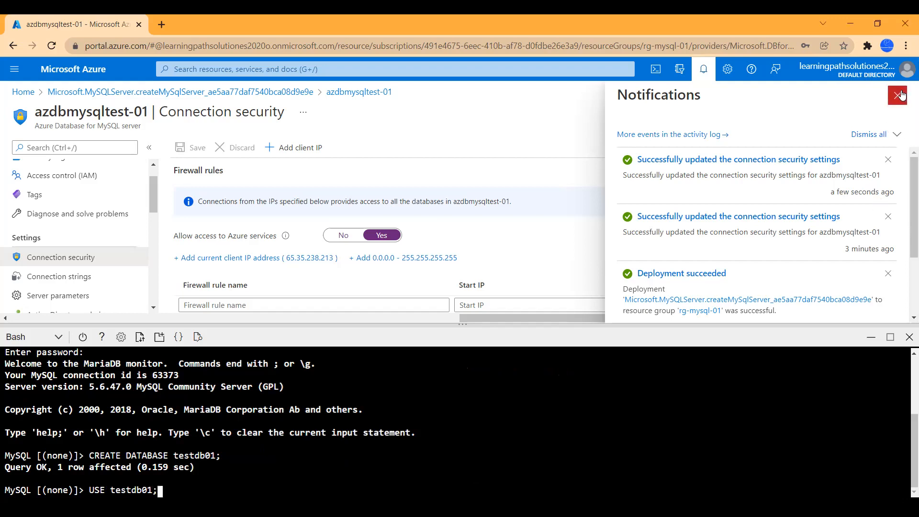
click(899, 96)
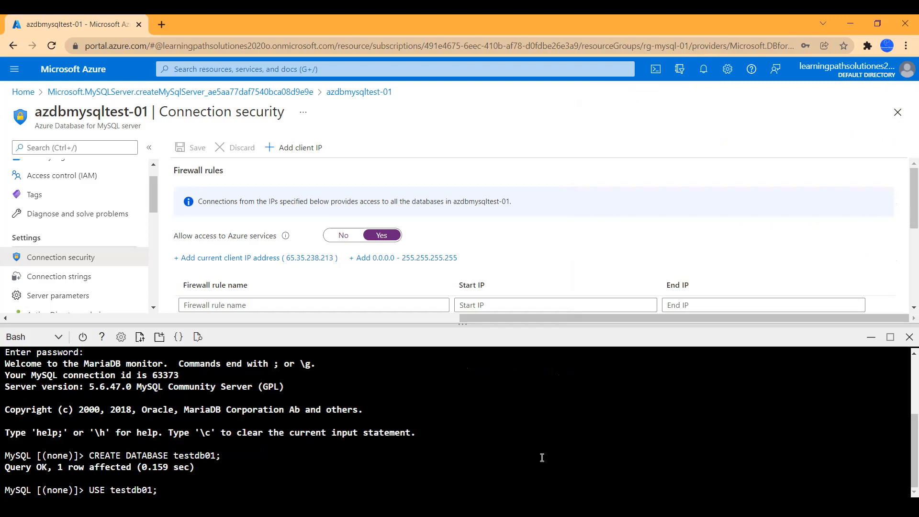
key(Return)
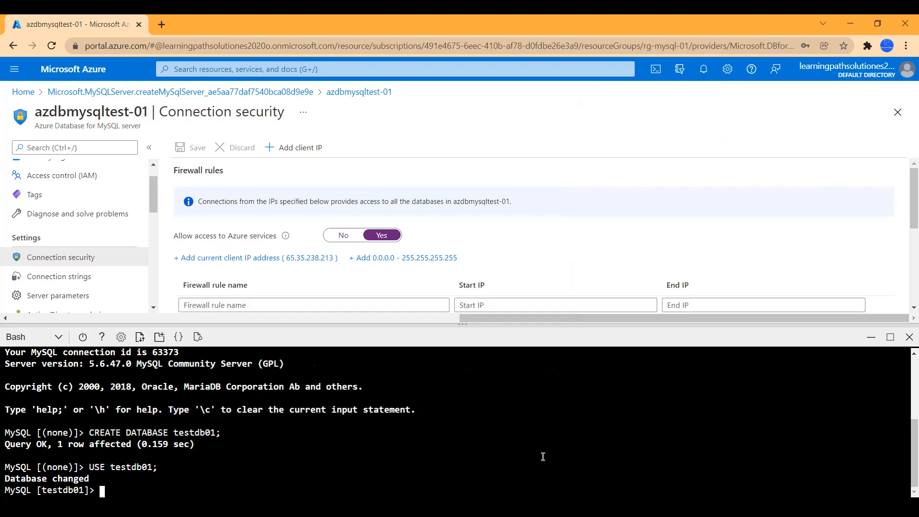
text(quit)
key(Return)
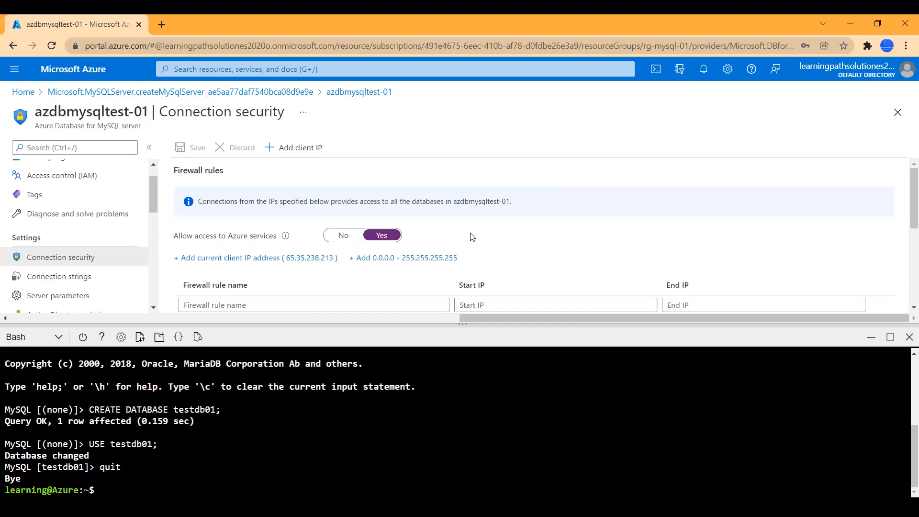
Step: Close the Cloud Shell terminal, leaving the azdbmysqltest-01 Connection security page in view
scroll(472, 238, down, 5)
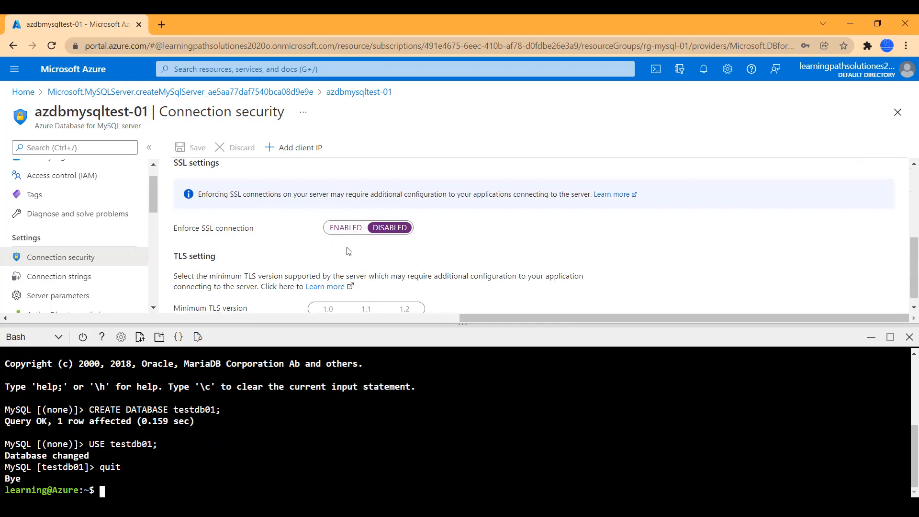
scroll(489, 246, up, 3)
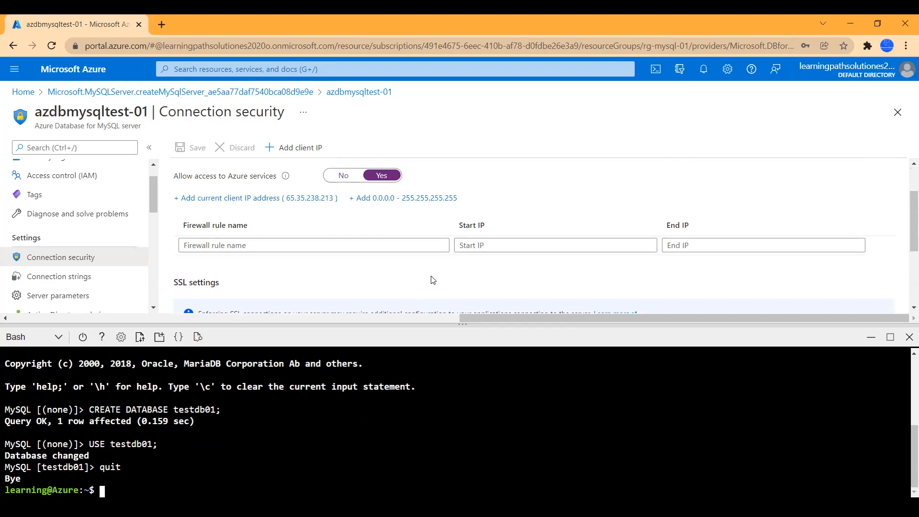
scroll(433, 274, up, 1)
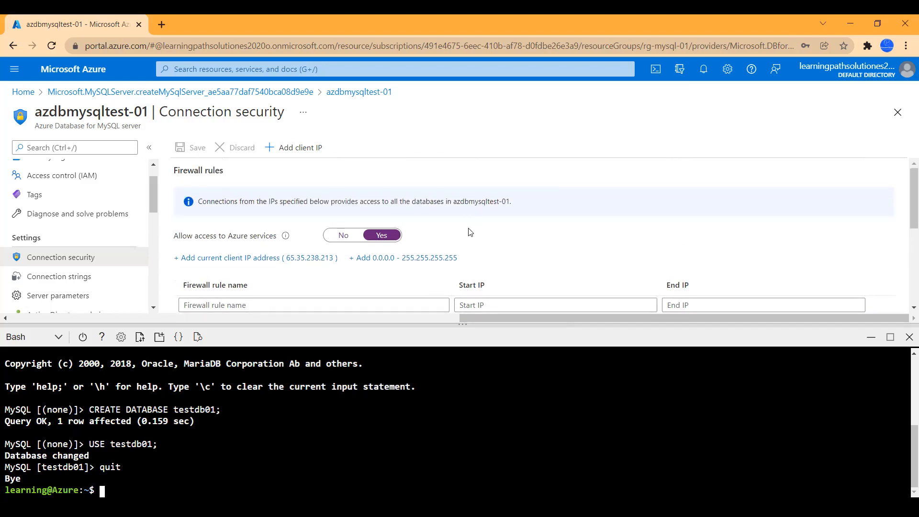
click(657, 70)
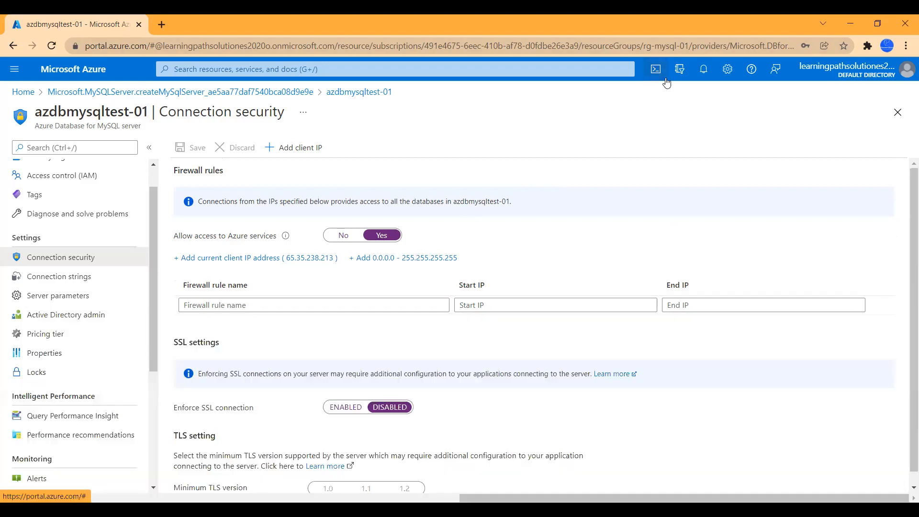